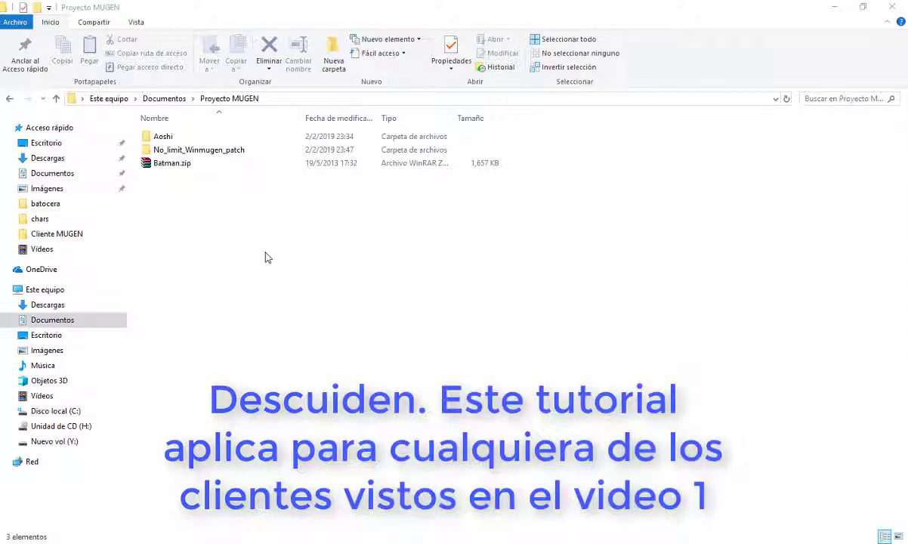
Step: Run Winmugen.exe from the No_limit_Winmugen_patch folder to check its window size, and close the game
left_click(203, 149)
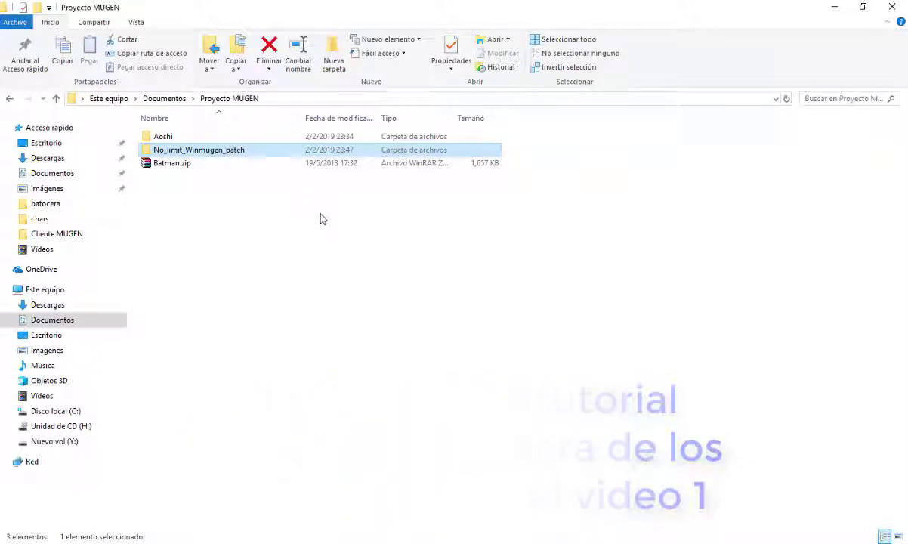
double_click(194, 152)
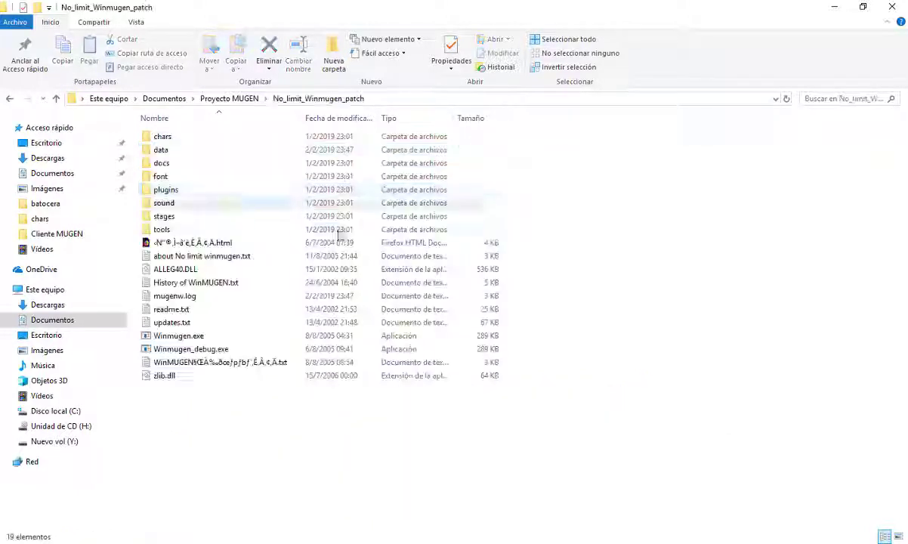
double_click(200, 336)
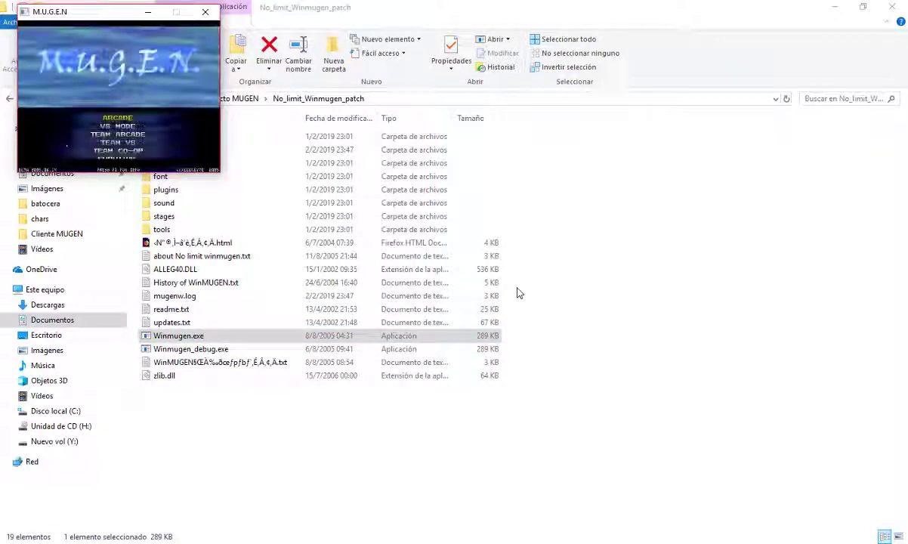
left_click_drag(88, 15, 366, 123)
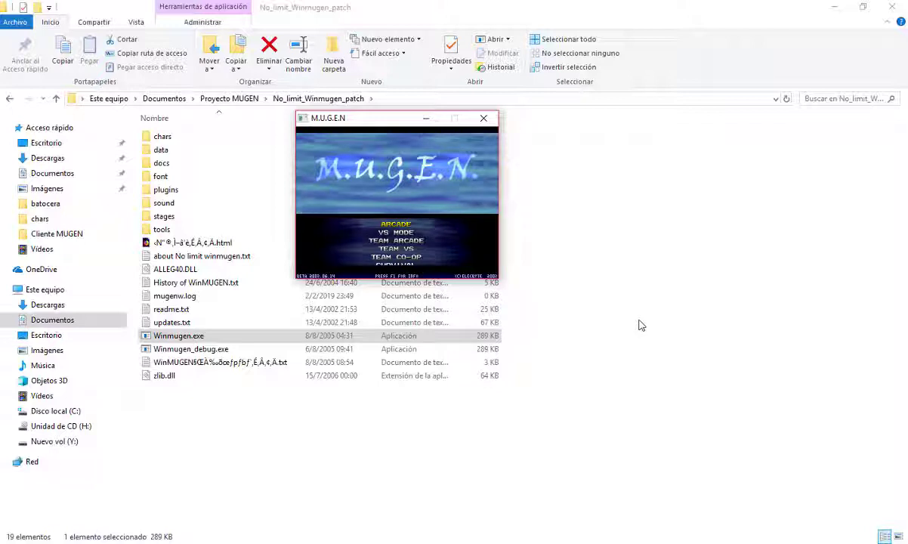
key("Escape")
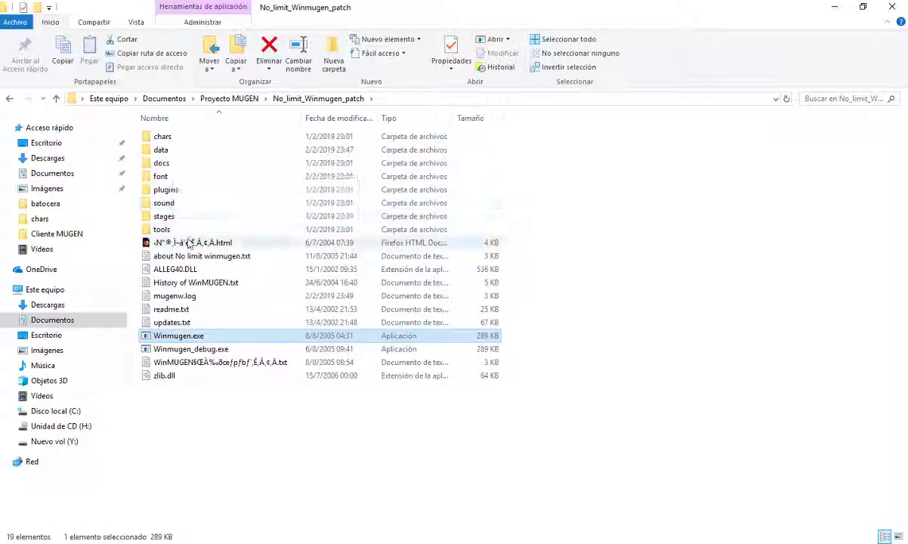
Step: Open mugen.cfg from the data folder in Sublime Text
left_click(169, 154)
double_click(167, 151)
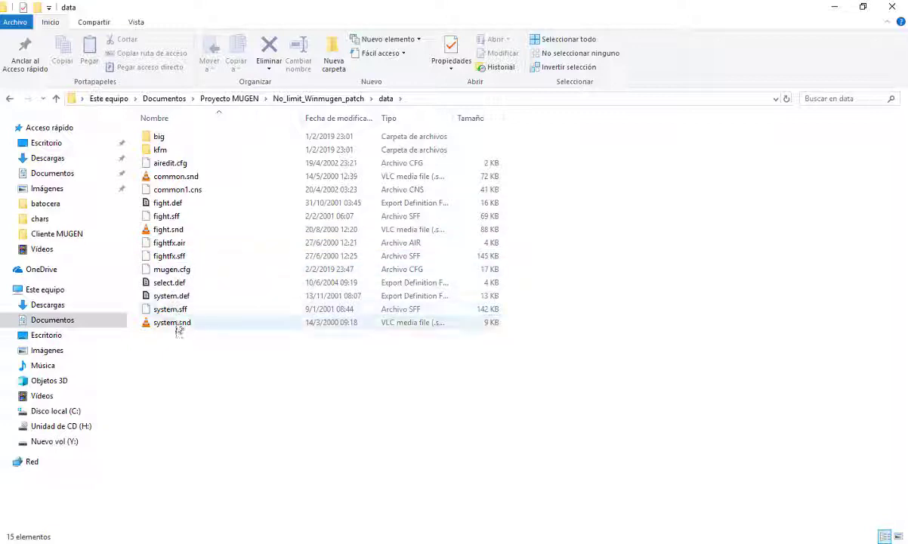
left_click(168, 270)
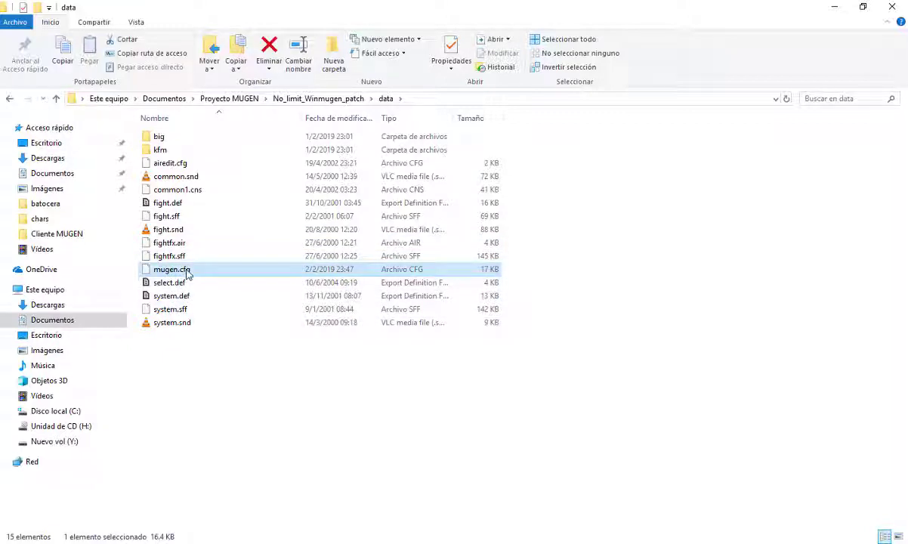
right_click(189, 274)
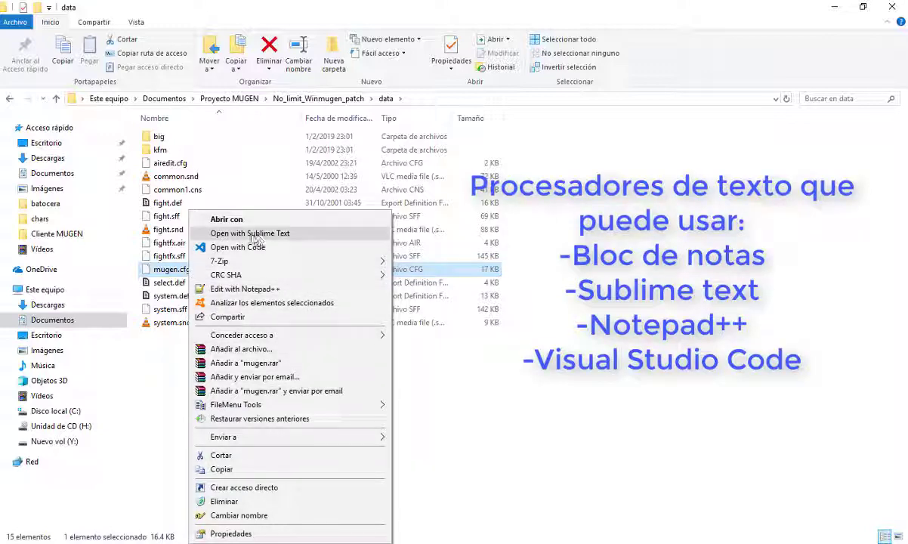
left_click(251, 233)
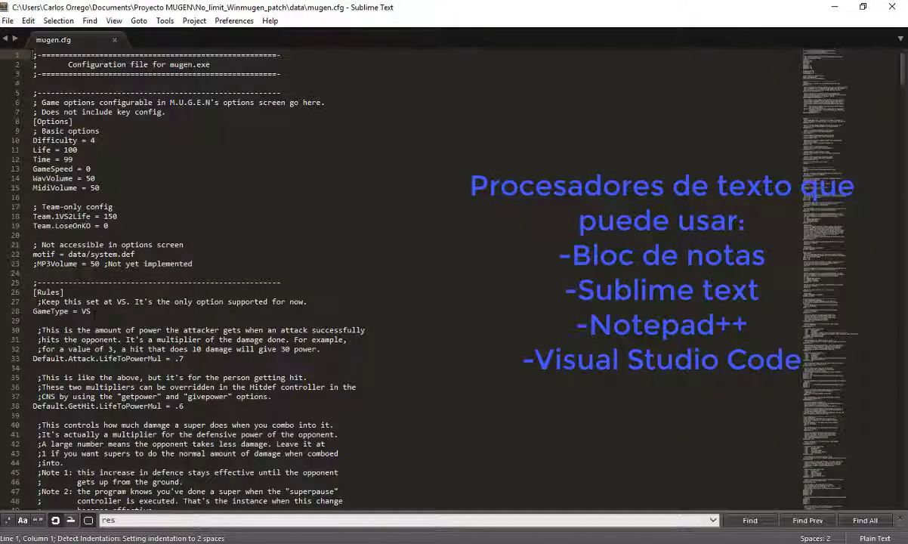
Step: Set the Width parameter in the [Video Win] section of mugen.cfg to 800
double_click(123, 518)
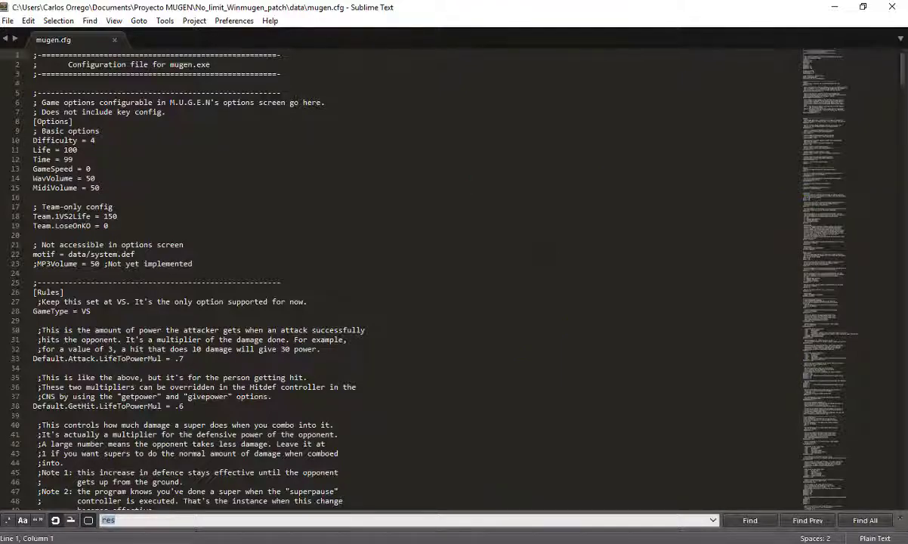
scroll(411, 272, "down", 17)
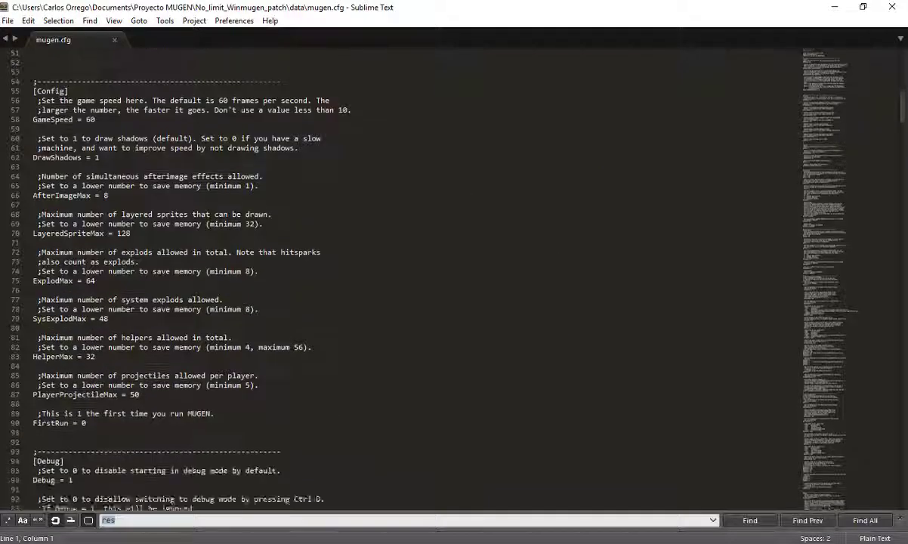
scroll(412, 271, "down", 15)
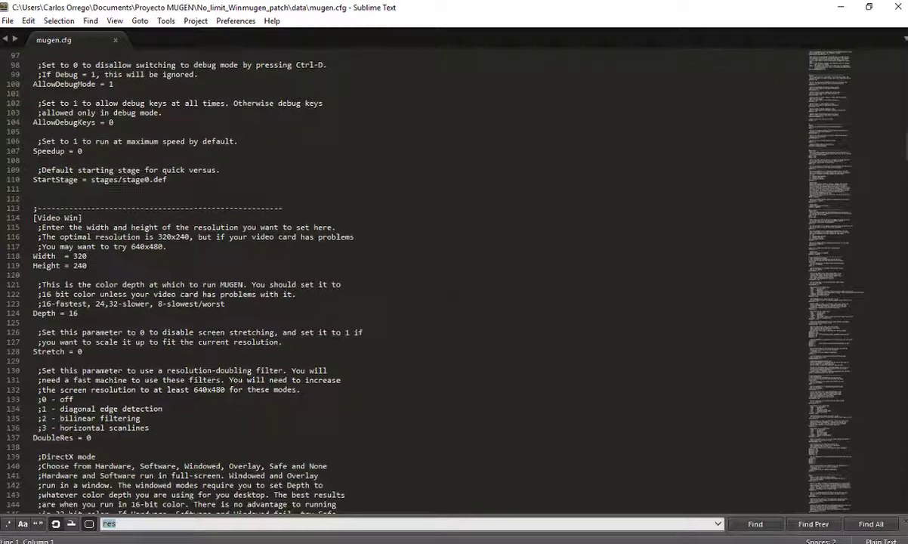
left_click(101, 218)
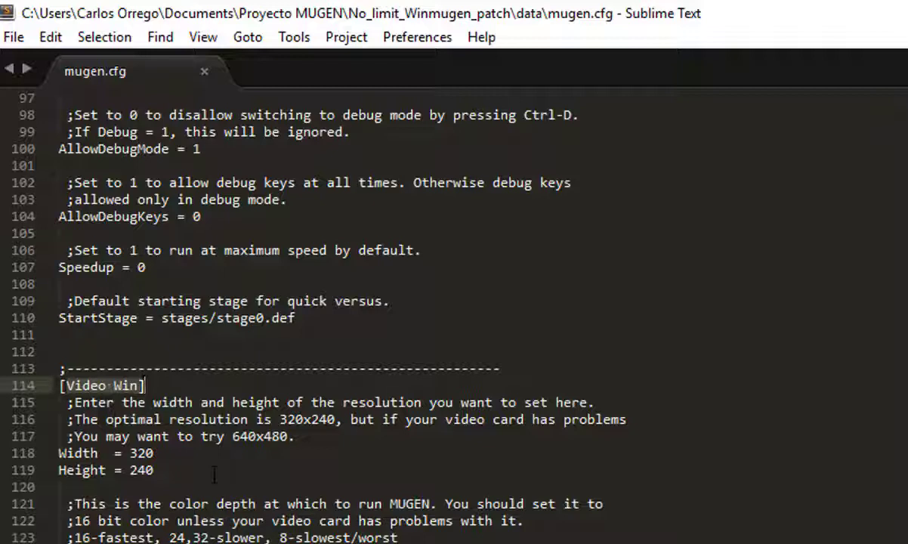
left_click(155, 453)
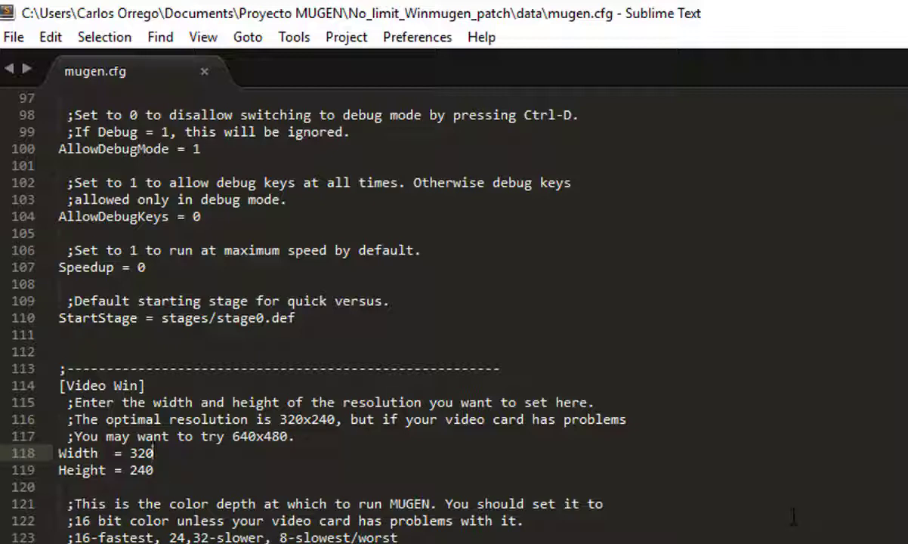
key("BackSpace")
key("BackSpace")
key("BackSpace")
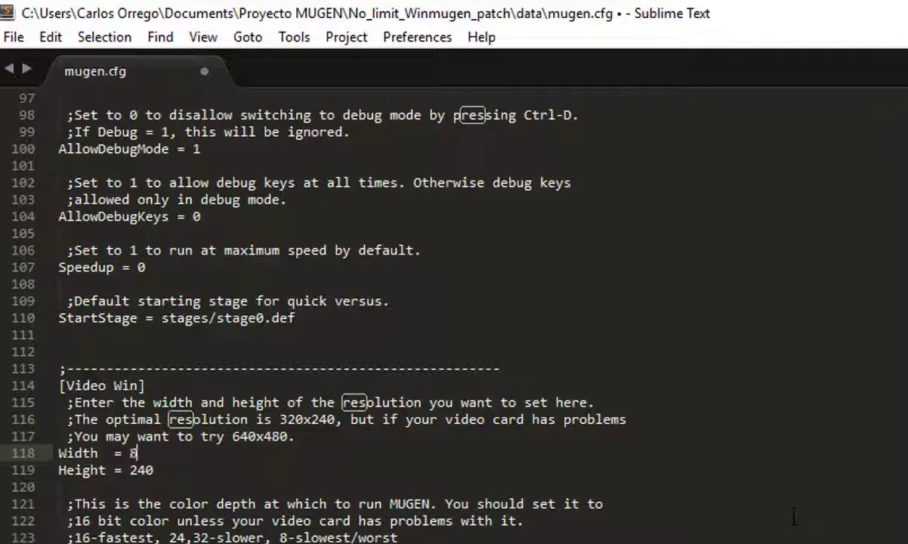
Step: Set the Height parameter in the [Video Win] section to 600 and save mugen.cfg
key("Down")
key("Left")
key("Left")
key("Left")
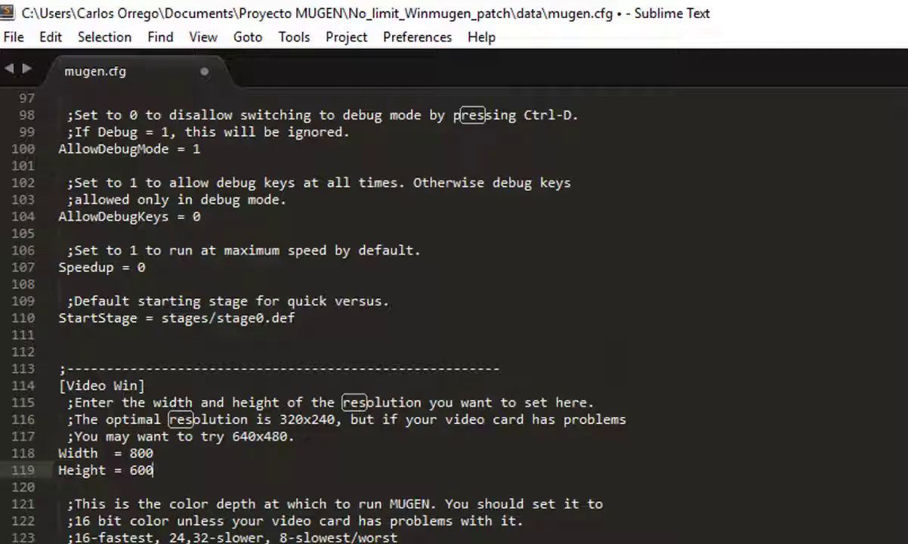
key("ctrl+s")
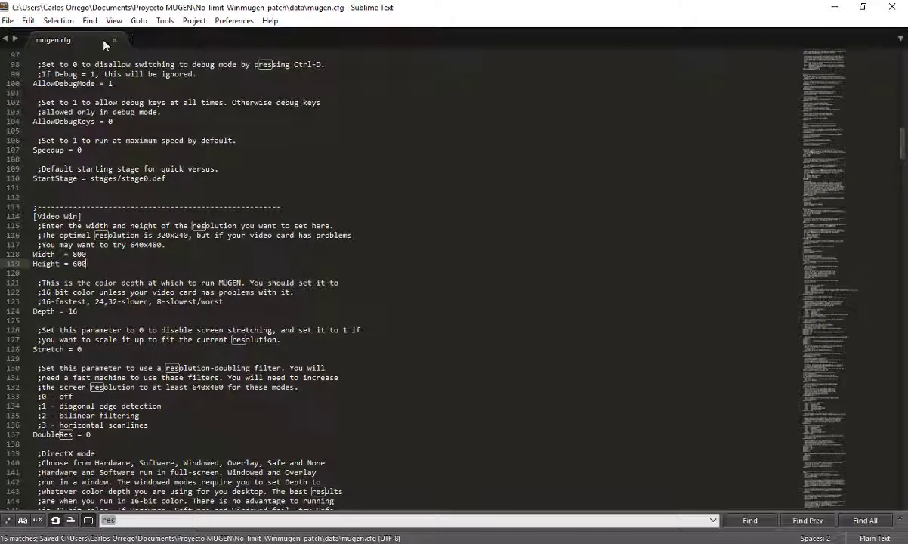
Step: Return to the No_limit_Winmugen_patch folder and run Winmugen.exe to check the new resolution, then quit the game
left_click(834, 6)
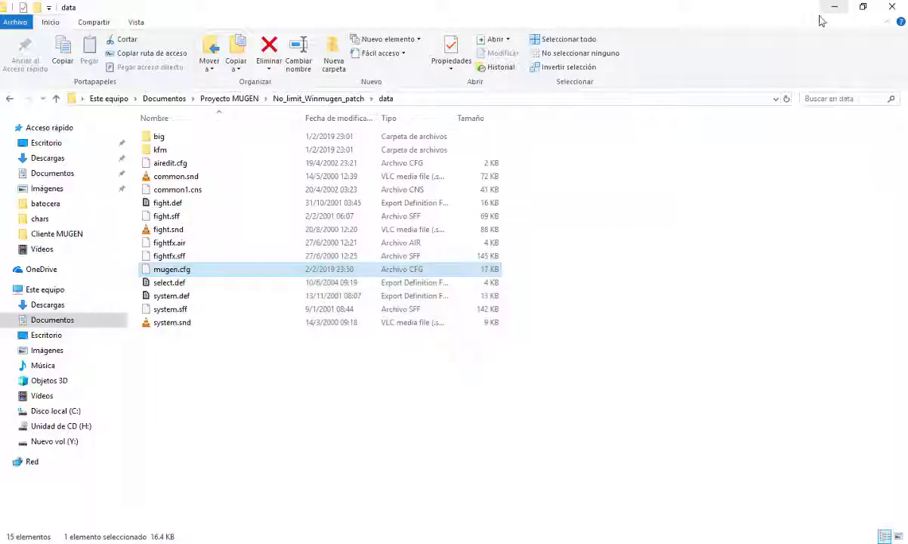
left_click(317, 99)
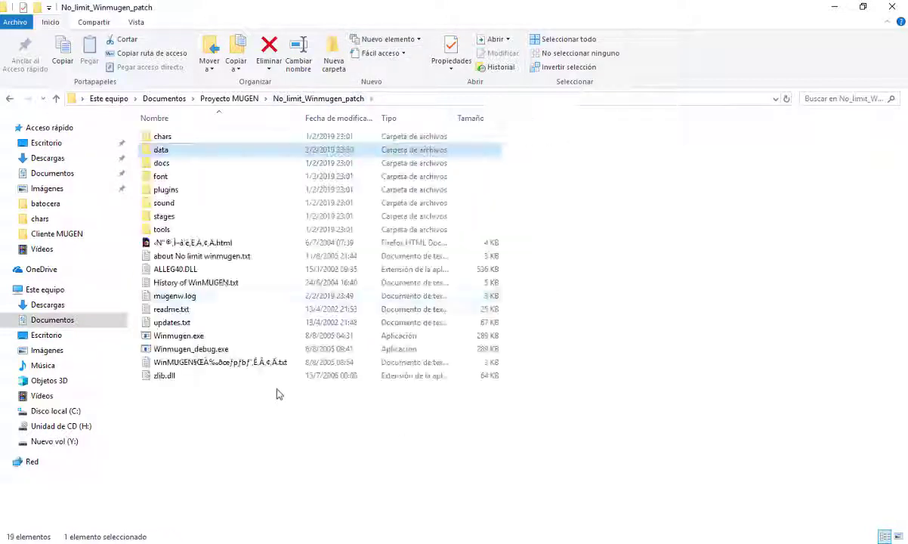
double_click(181, 335)
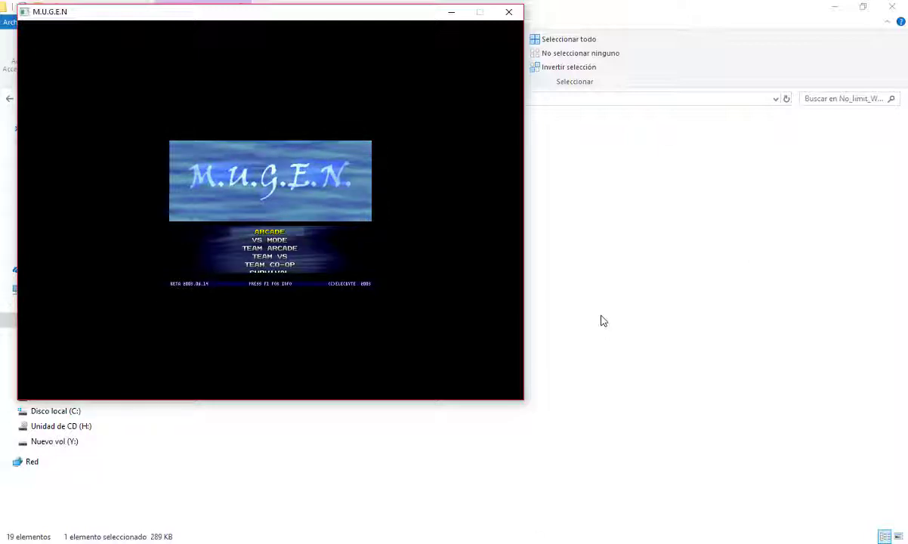
key("Return")
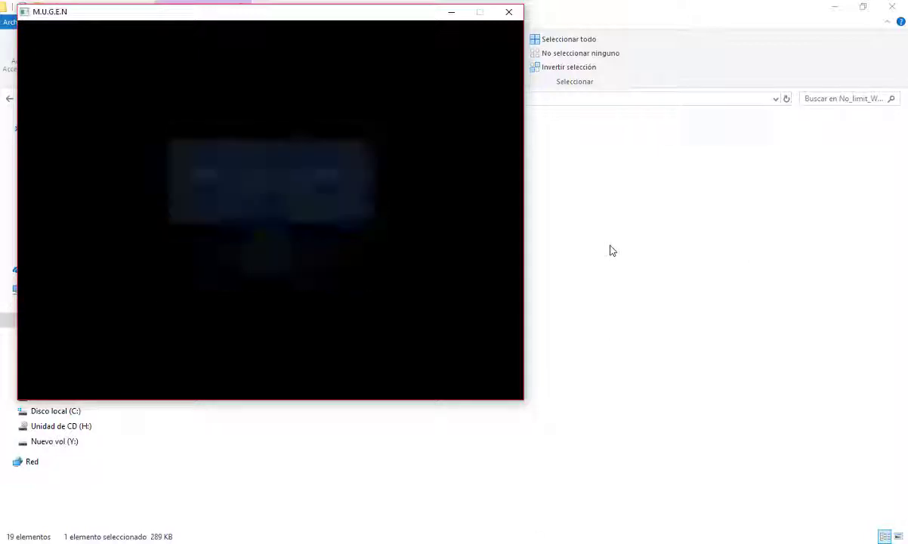
key("Escape")
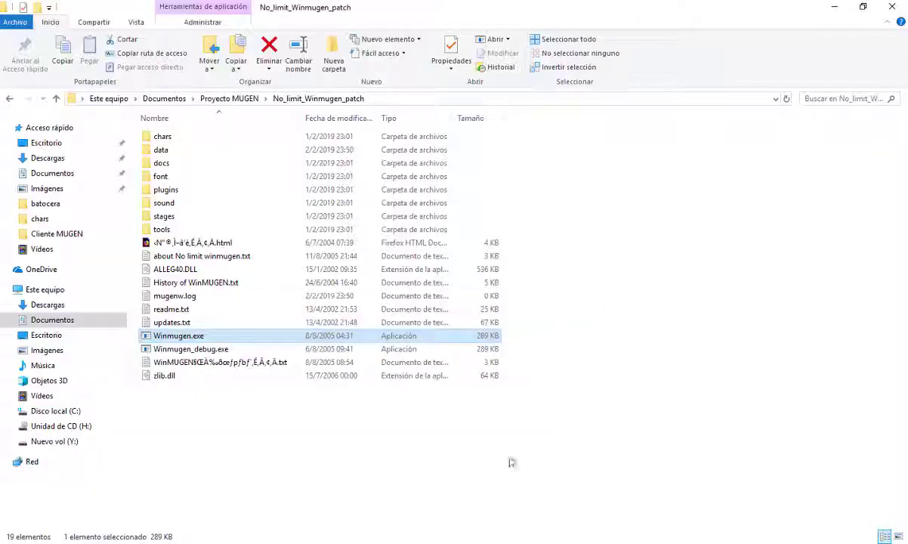
Step: Reopen mugen.cfg from the data folder in the text editor
double_click(174, 151)
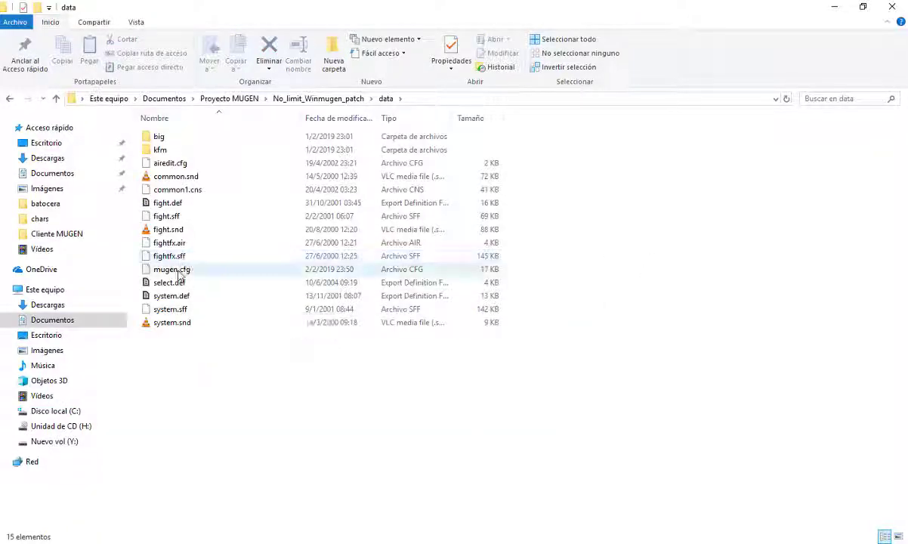
left_click(179, 274)
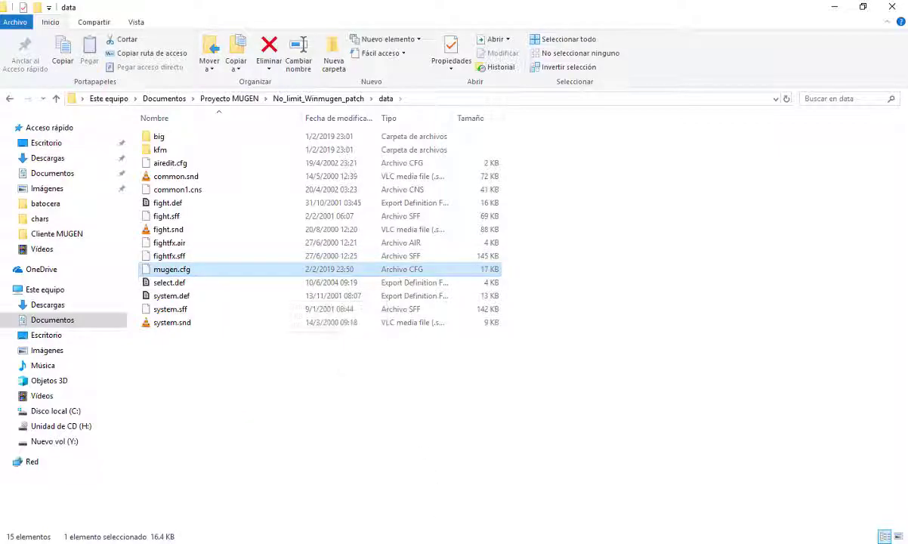
key("Return")
key("ctrl+f")
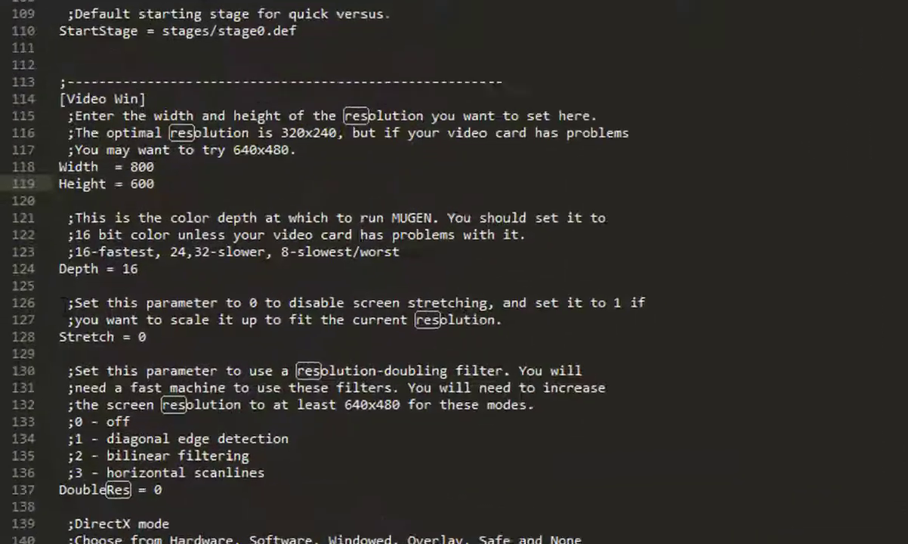
Step: Set the Stretch parameter in the [Video Win] section to 1, save mugen.cfg and close the editor
left_click_drag(72, 296, 737, 295)
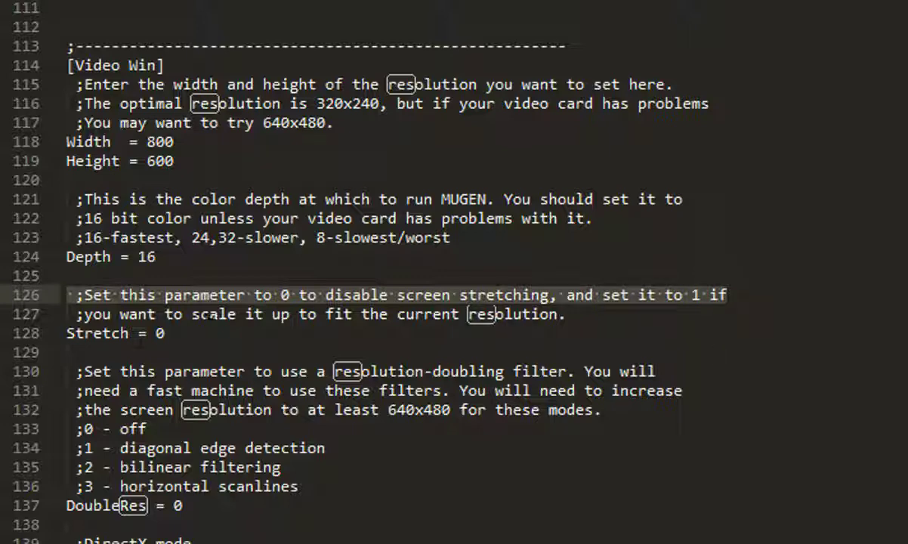
left_click(166, 333)
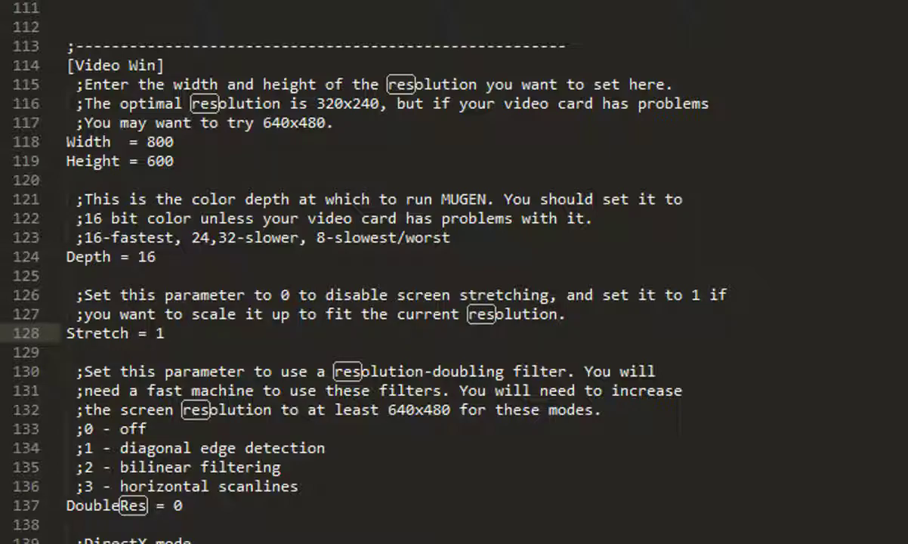
left_click(115, 41)
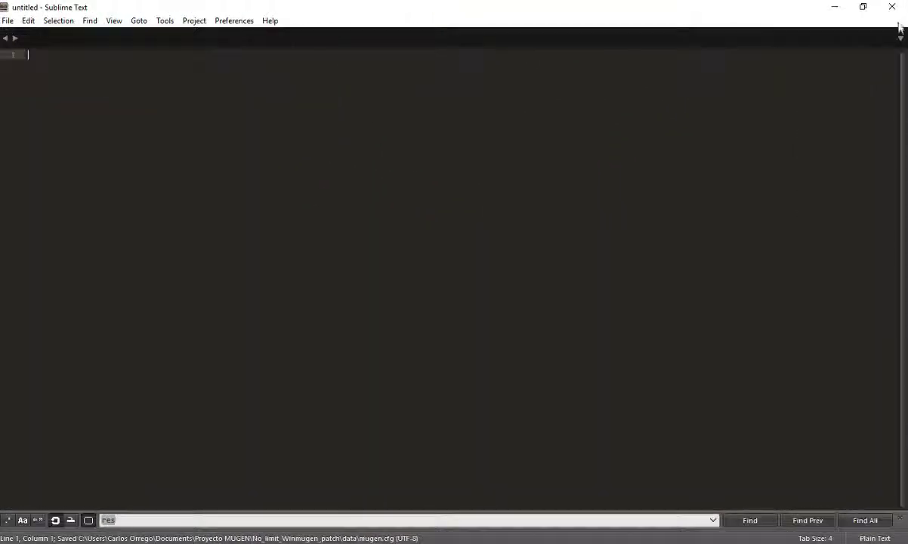
left_click(891, 6)
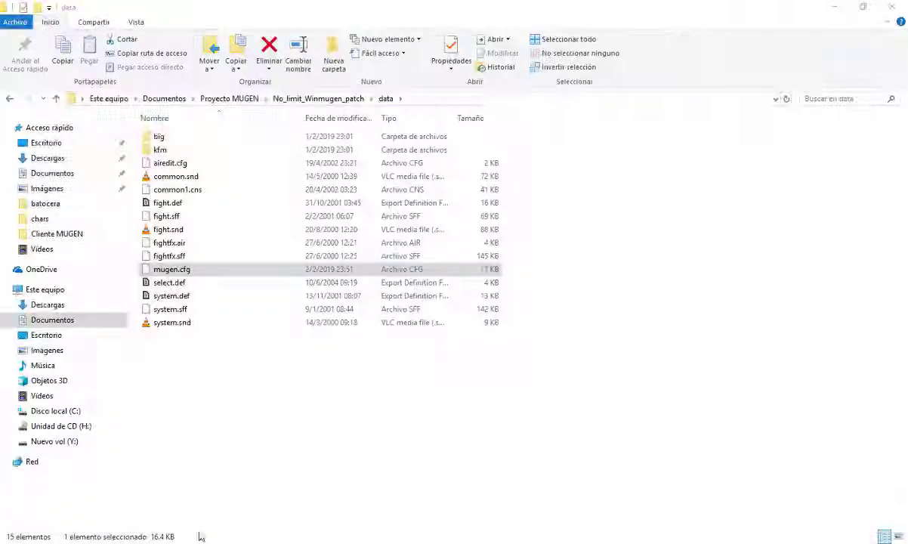
Step: Launch Winmugen.exe from the No_limit_Winmugen_patch folder and move the game window nearer the middle of the screen
left_click(320, 99)
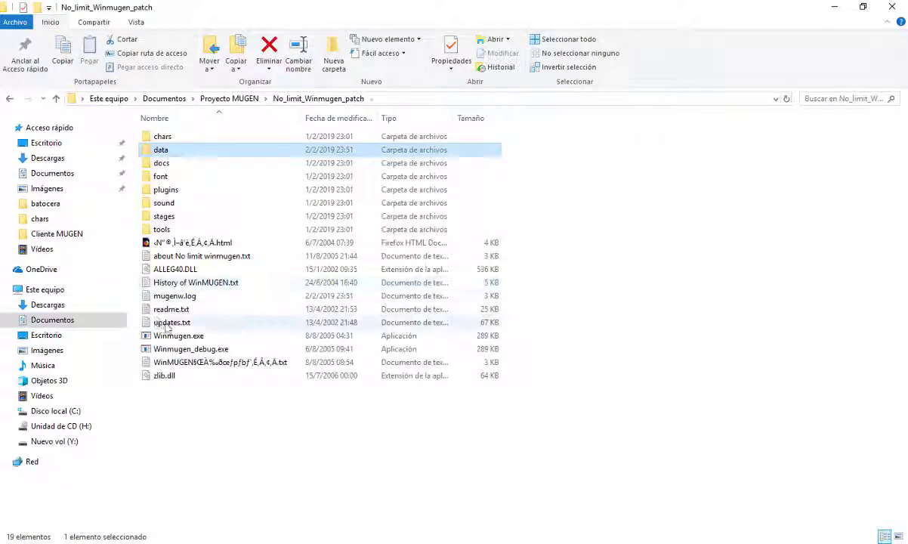
double_click(182, 336)
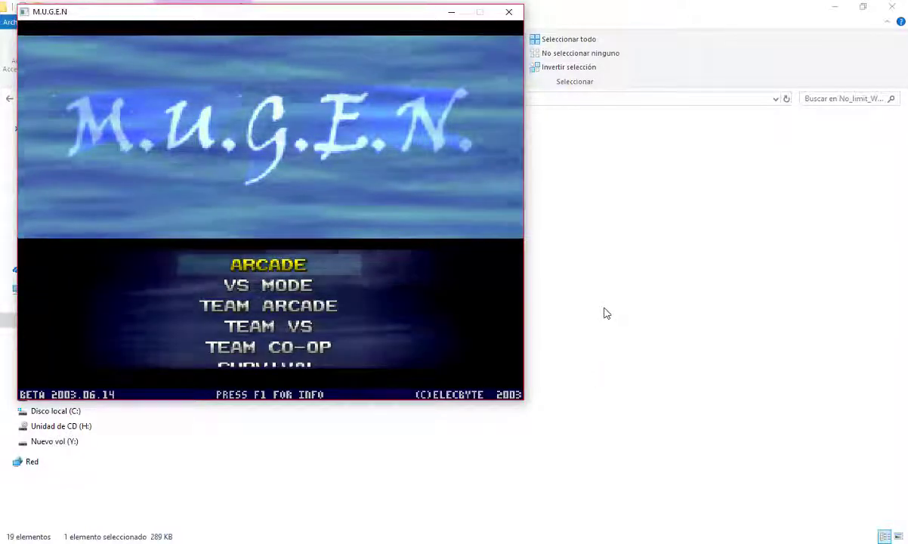
left_click_drag(334, 18, 478, 44)
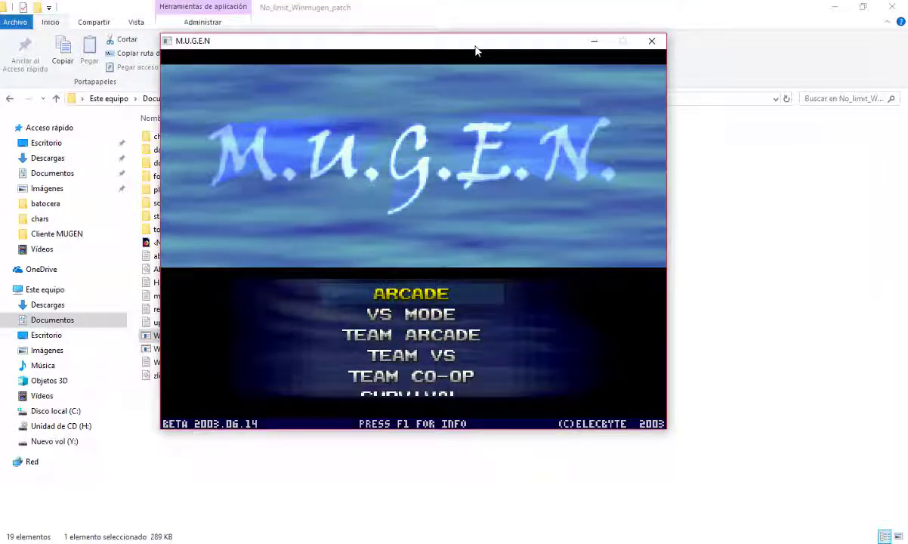
Step: Browse the fighters on the Arcade character selection screen, return to the game's main menu and highlight Exit
key("Return")
key("Right")
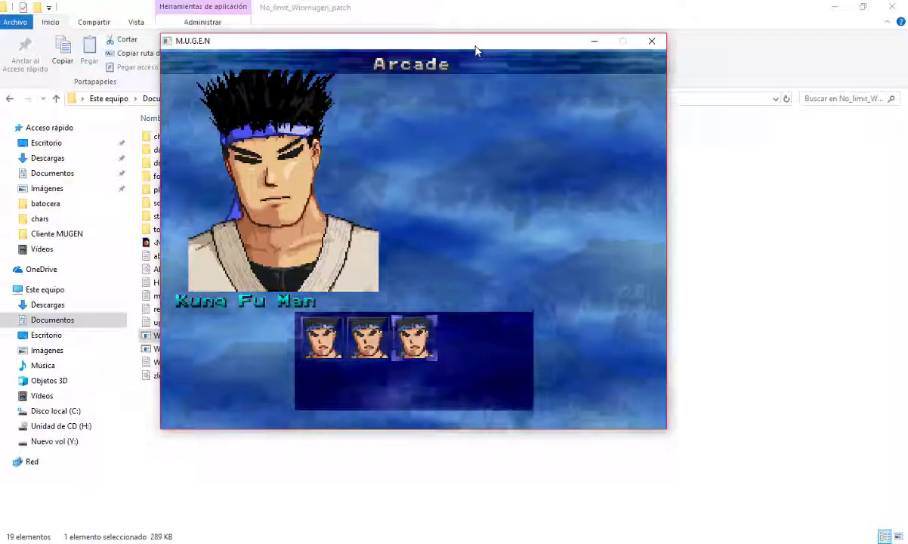
key("Left")
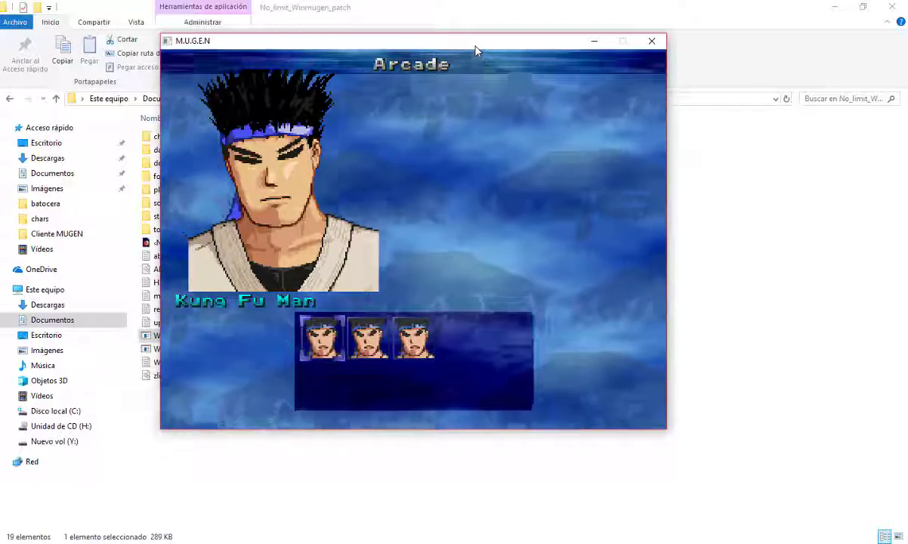
key("Escape")
key("Up")
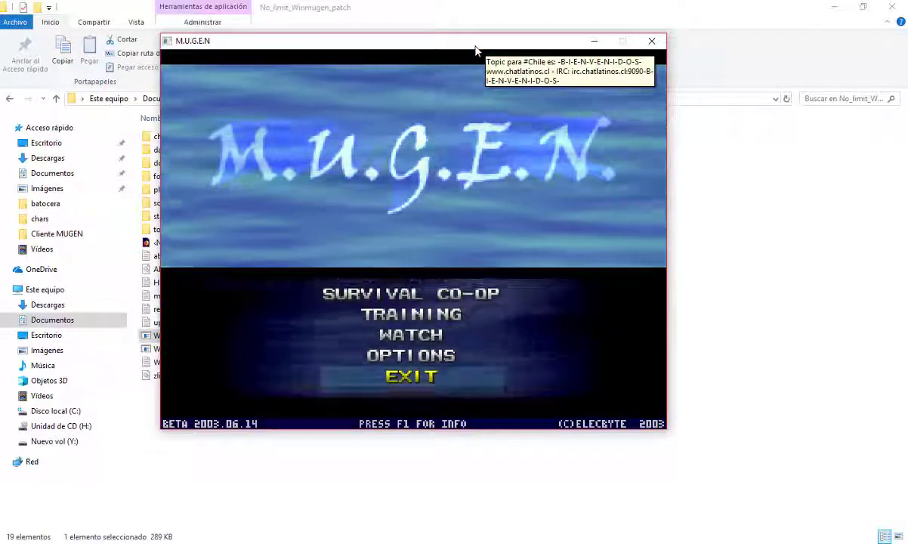
Step: Exit the game and open select.def from the data folder in Sublime Text
key("Return")
left_click(541, 157)
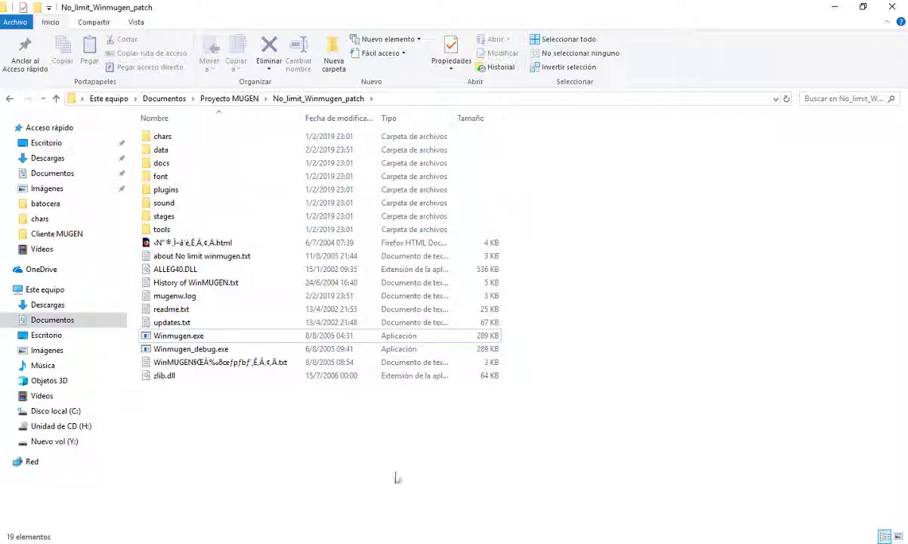
double_click(179, 156)
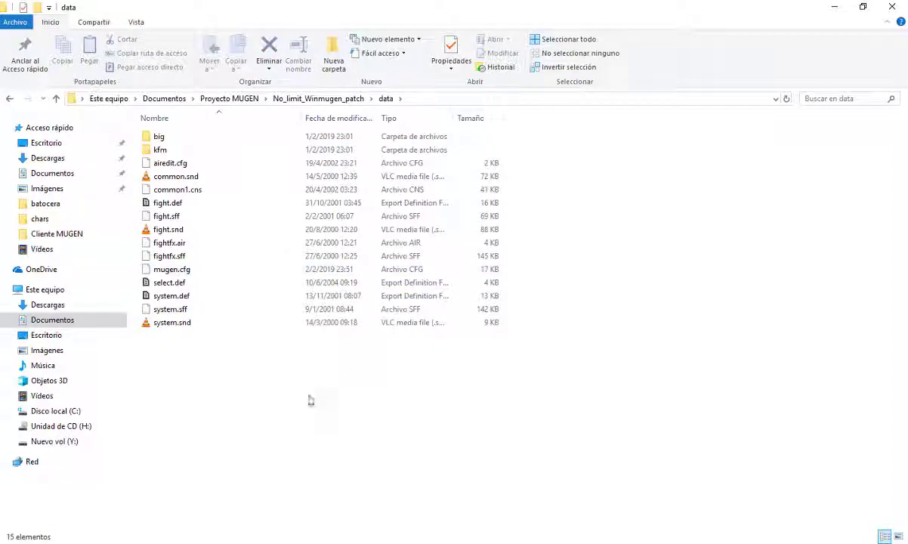
left_click(171, 283)
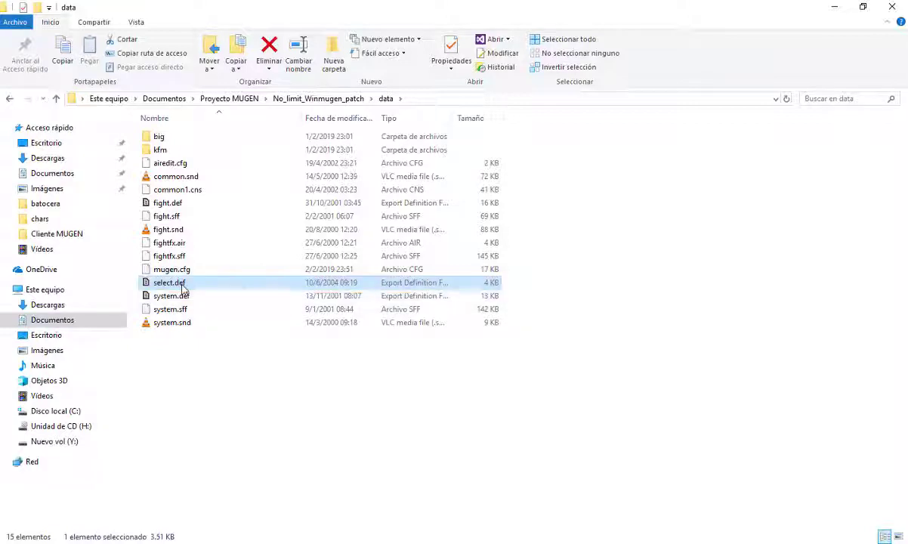
right_click(182, 289)
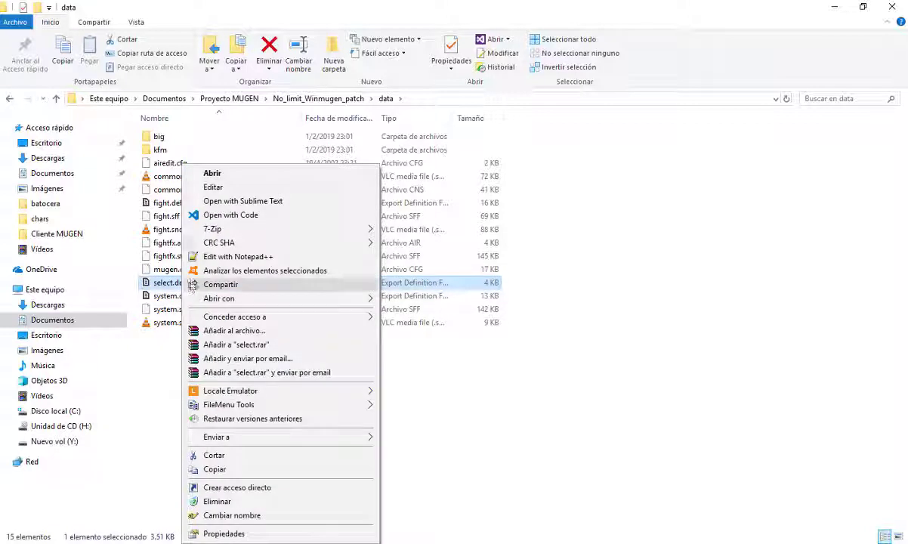
left_click(230, 202)
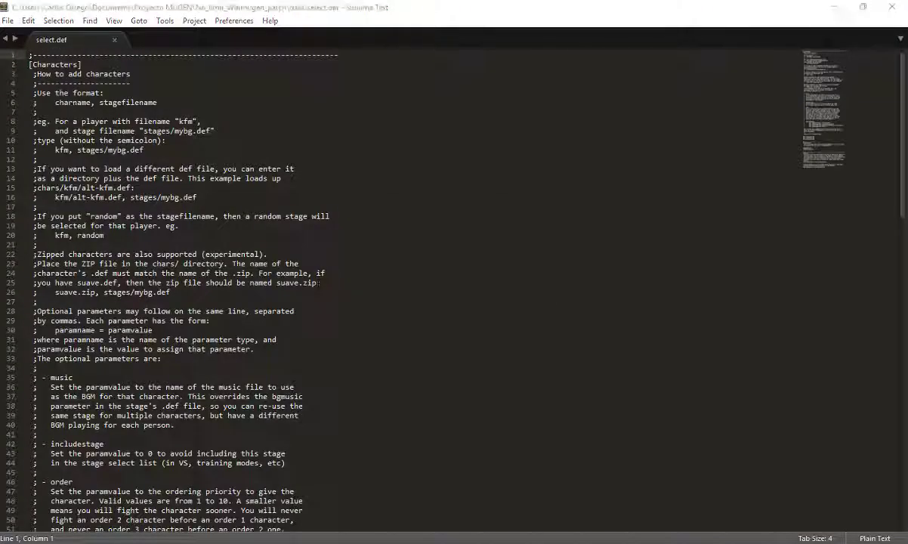
left_click(529, 288)
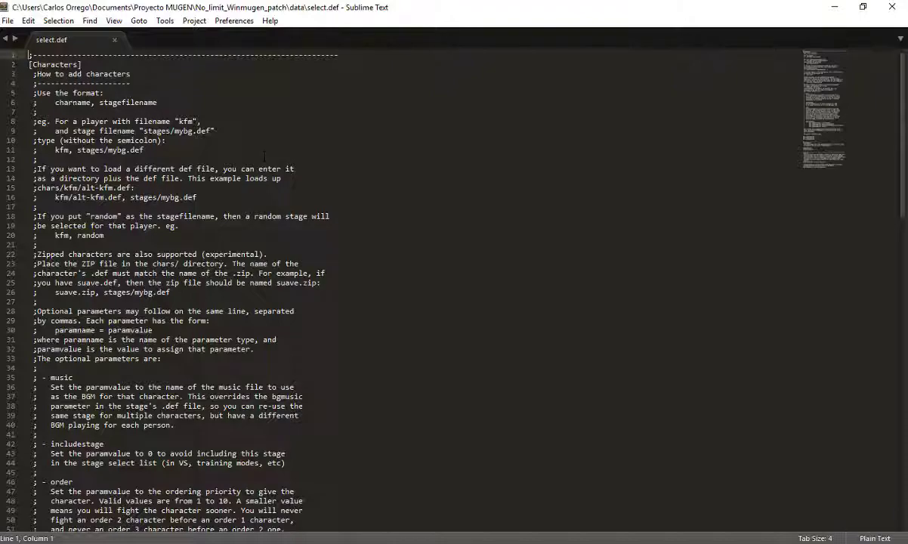
Step: Examine the kfm entries under the "Insert your characters below" comment in select.def
scroll(264, 157, "down", 14)
left_click_drag(35, 282, 166, 284)
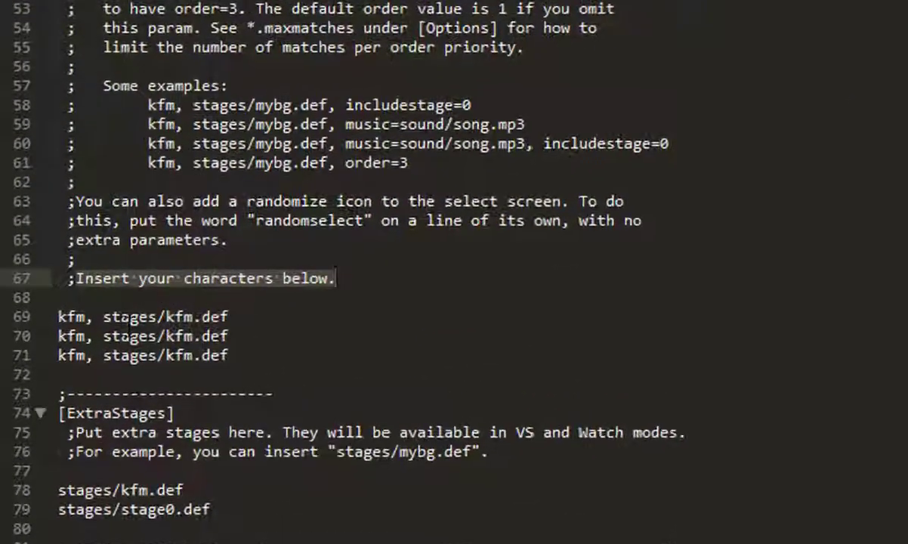
left_click_drag(59, 316, 244, 353)
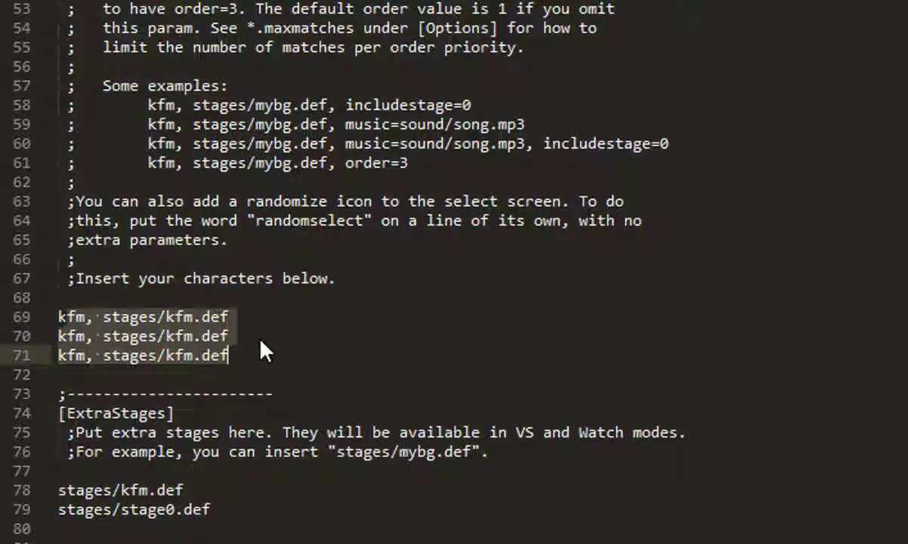
left_click(261, 341)
left_click(255, 351)
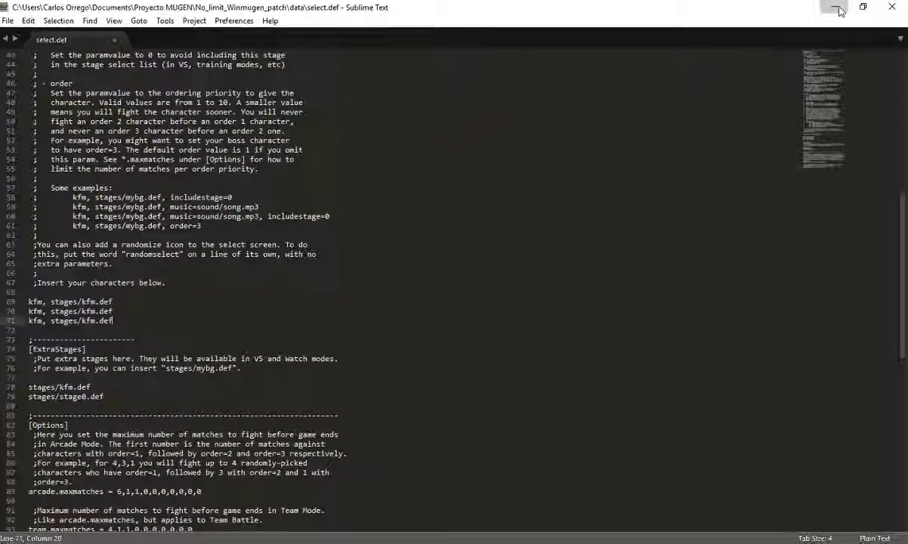
Step: Switch to the file explorer, go to the Proyecto MUGEN folder and look inside the Aoshi folder
left_click(835, 7)
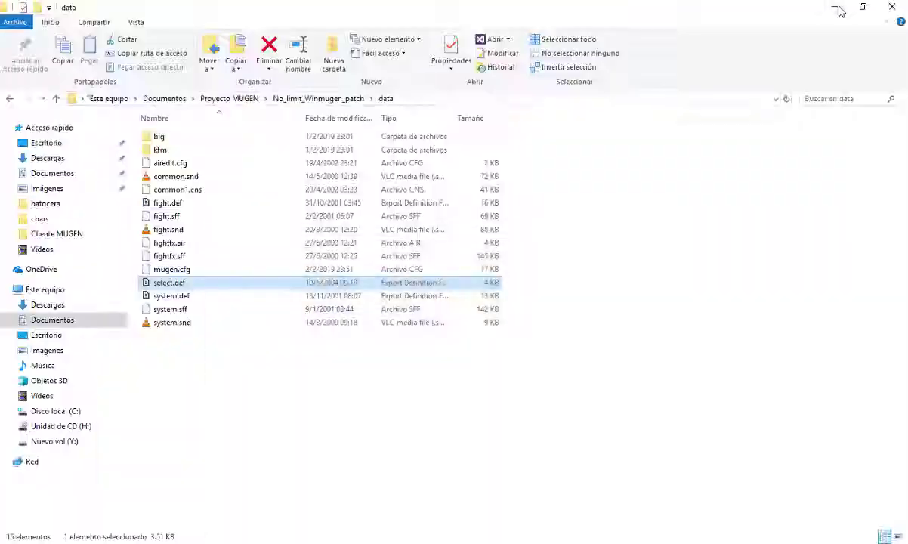
left_click(295, 99)
left_click(246, 99)
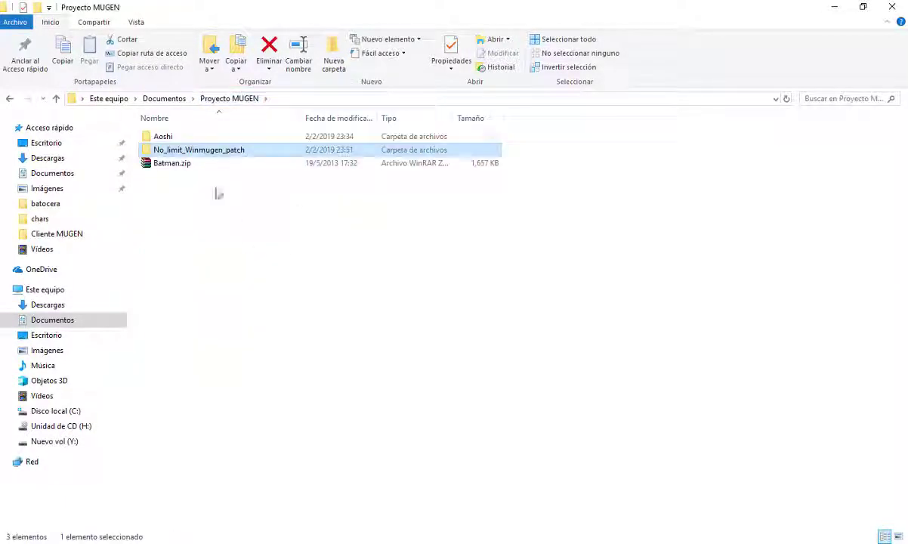
left_click(172, 138)
left_click(188, 165)
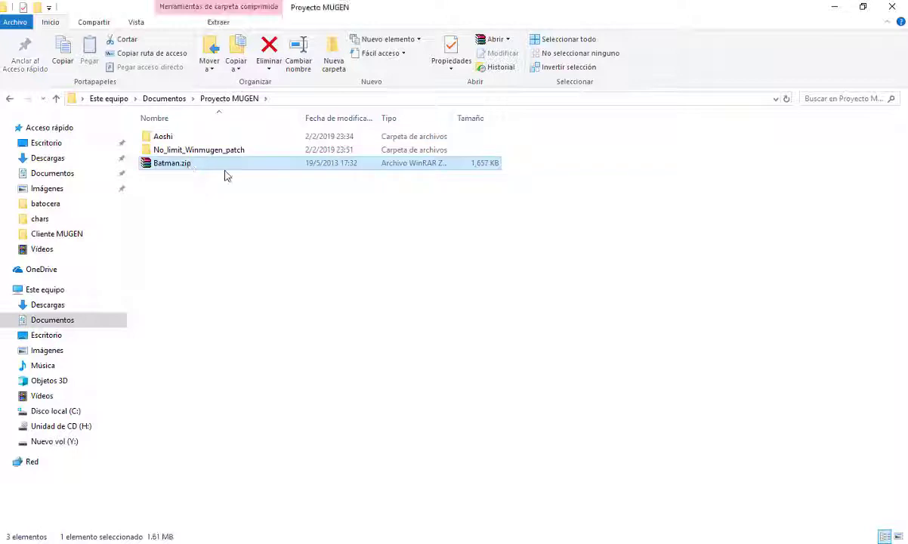
double_click(162, 138)
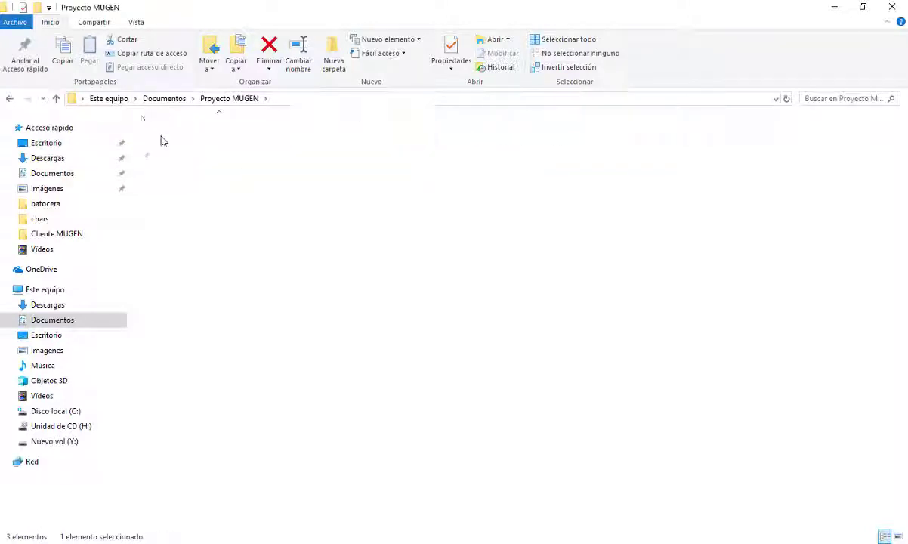
Step: Move the Aoshi folder from Proyecto MUGEN into the chars folder of No_limit_Winmugen_patch
left_click(229, 98)
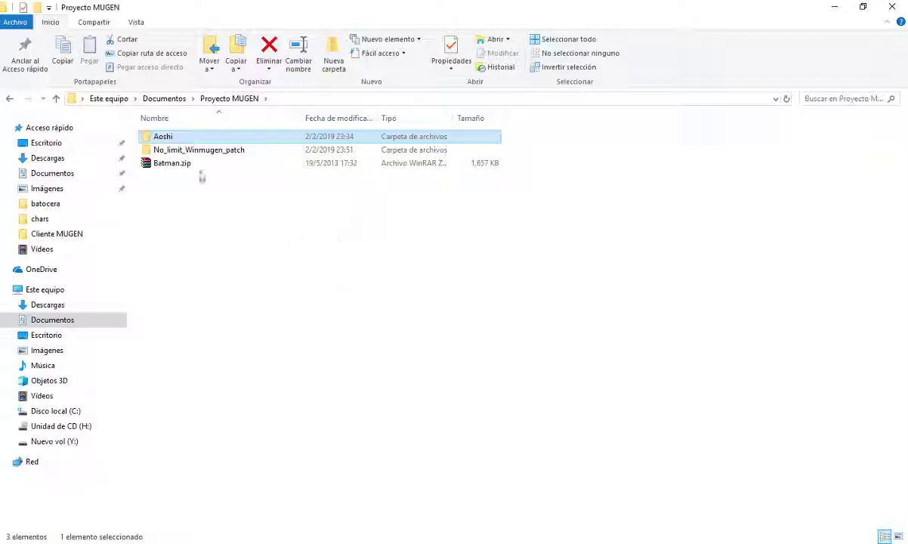
double_click(168, 150)
left_click(165, 138)
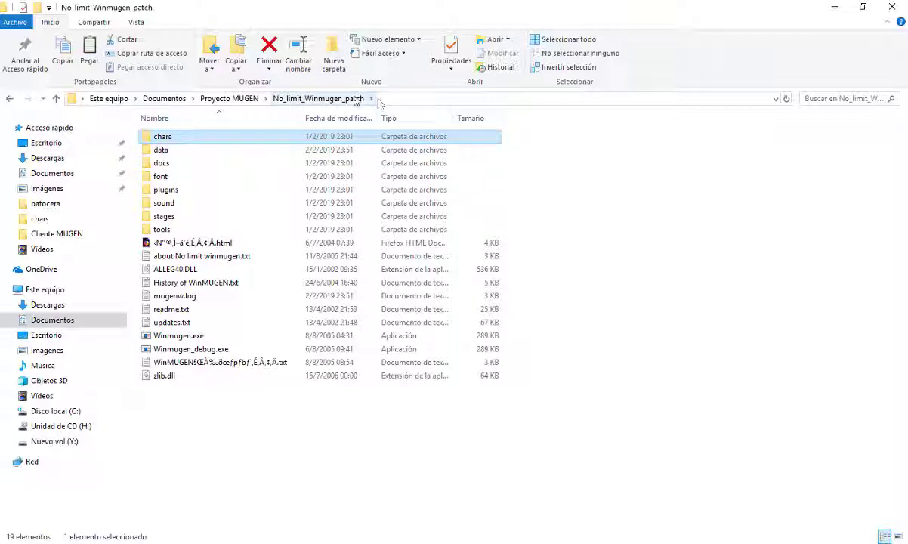
double_click(166, 140)
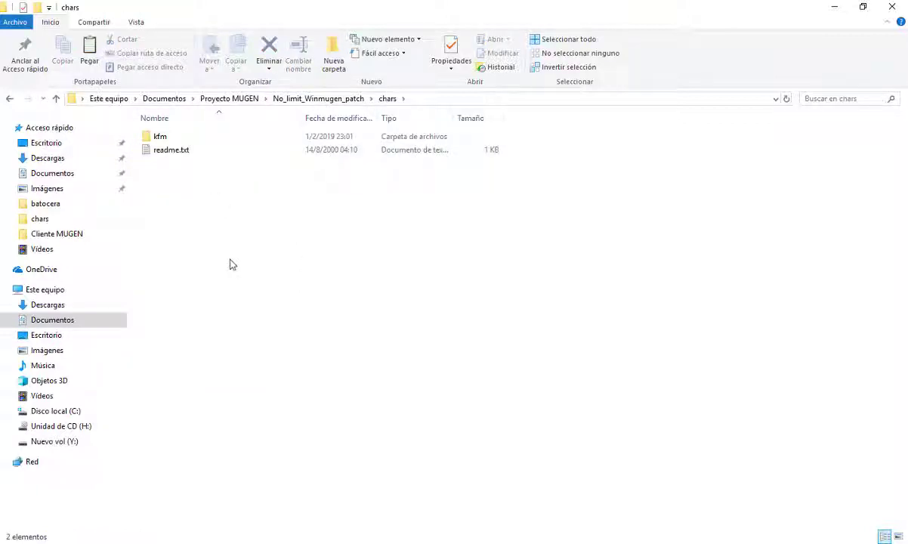
key("ctrl+v")
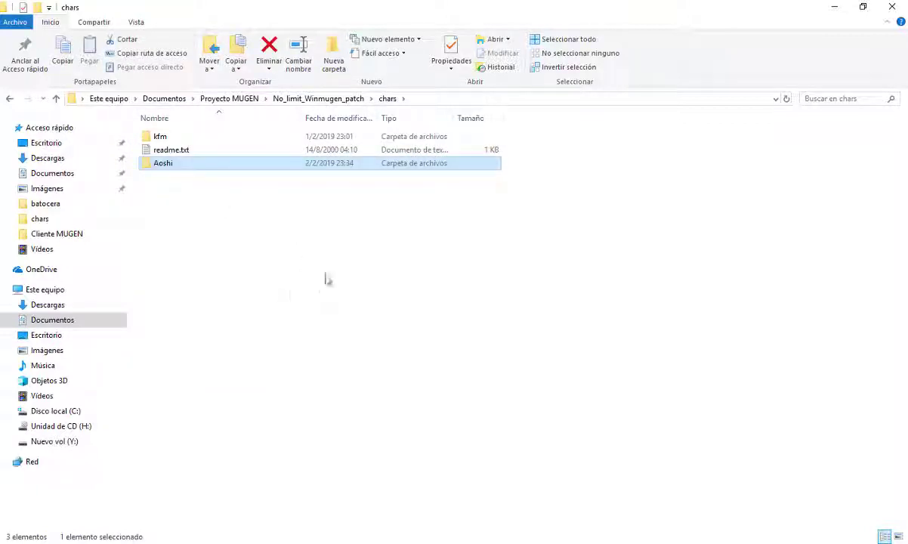
Step: Check the files inside the moved Aoshi folder and the folder's name in chars
double_click(168, 165)
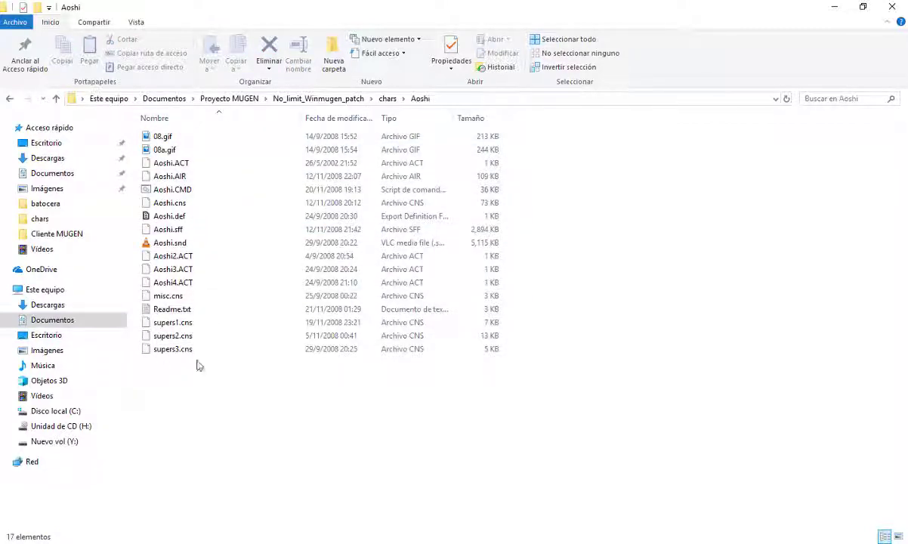
left_click(388, 99)
left_click(176, 138)
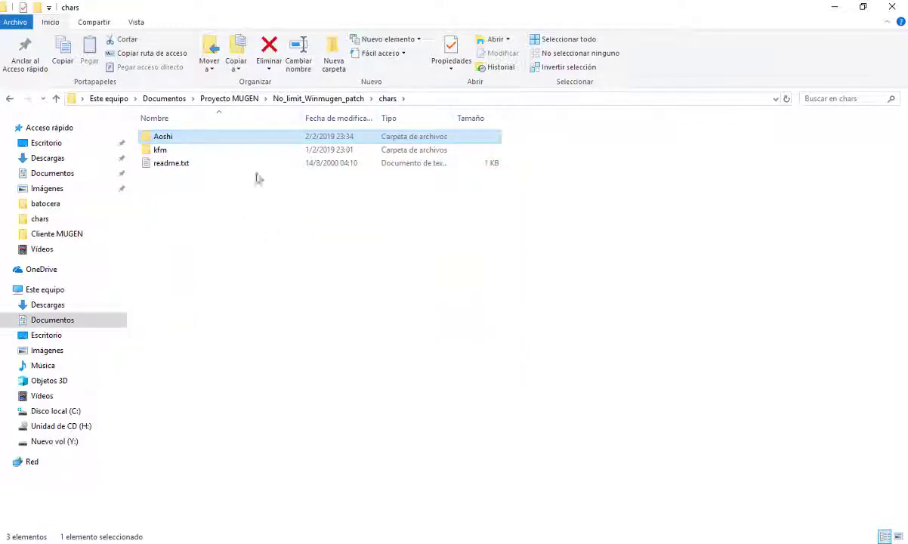
left_click(225, 182)
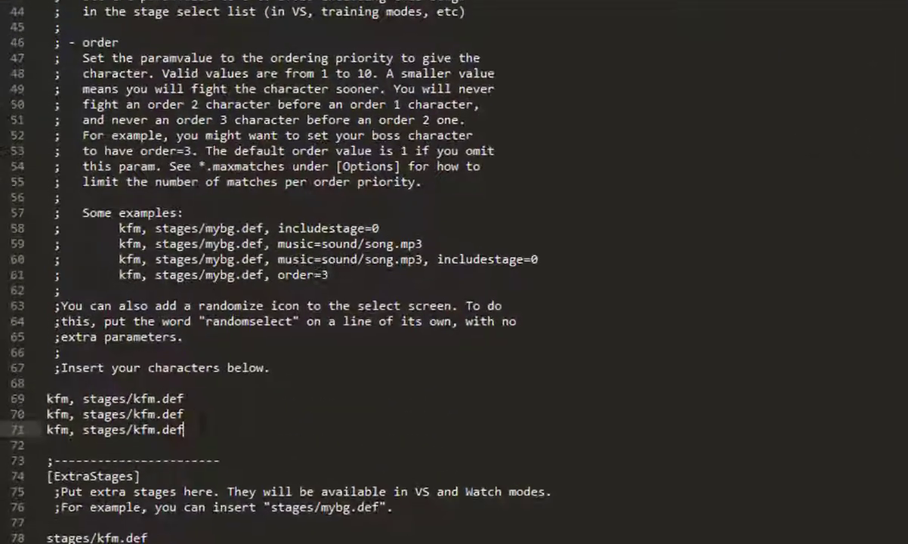
Step: Add the line "Aoshi, random" below the last kfm character entry in select.def
key("Return")
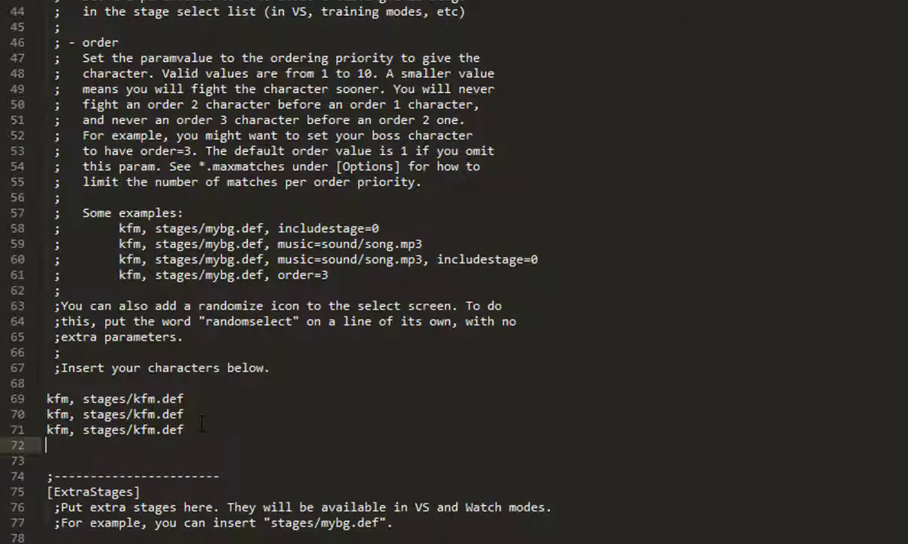
type("Aoshi,")
left_click_drag(195, 429, 88, 429)
left_click(117, 446)
type("rando")
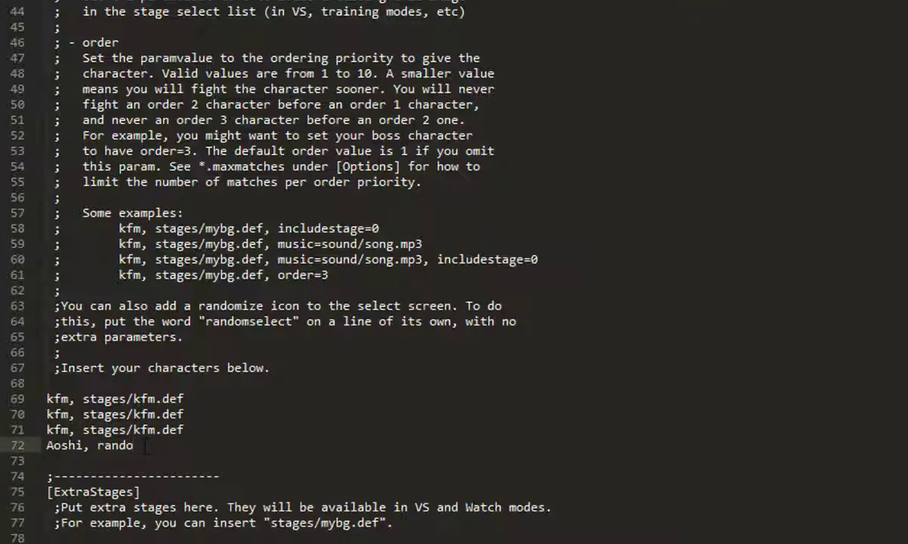
type("m")
Step: Review the select.def comment explaining the random stage option with its kfm example, and return to the end of the Aoshi line
scroll(312, 393, "up", 6)
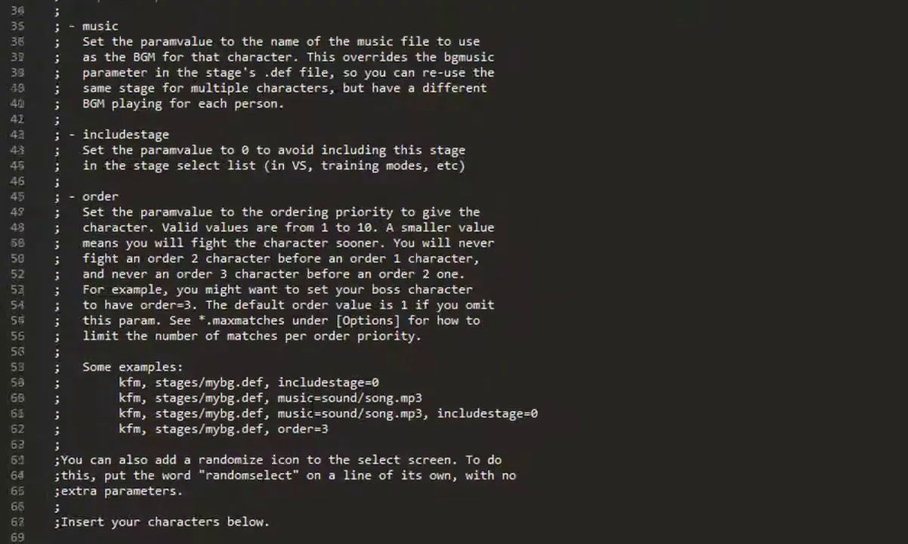
scroll(229, 193, "up", 5)
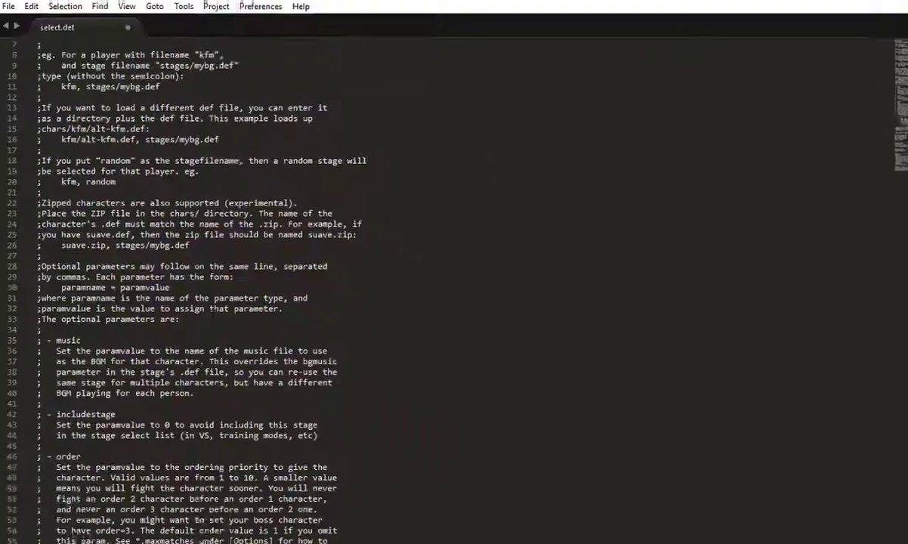
left_click_drag(104, 150, 27, 131)
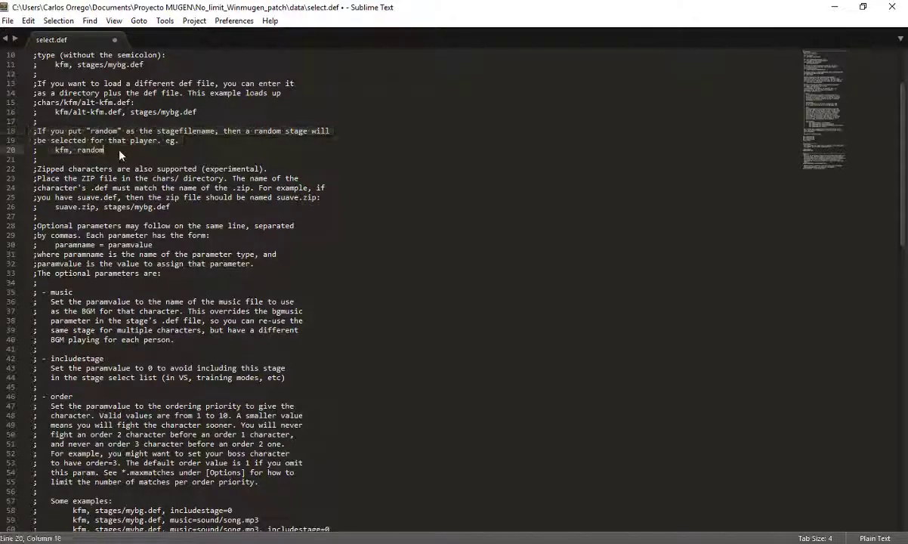
double_click(88, 149)
key("ctrl+shift+Left")
key("ctrl+shift+Left")
key("ctrl+shift+Left")
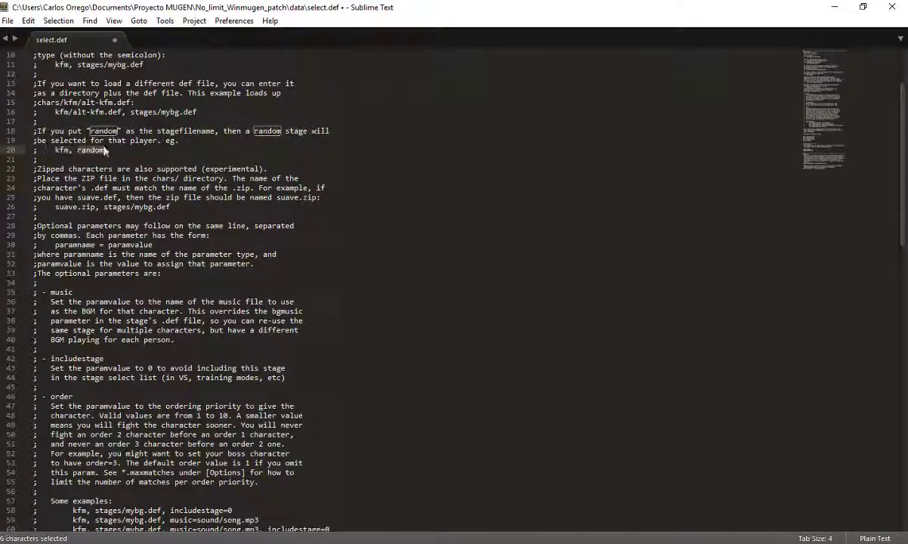
left_click(128, 148)
scroll(129, 149, "down", 1)
scroll(121, 139, "down", 12)
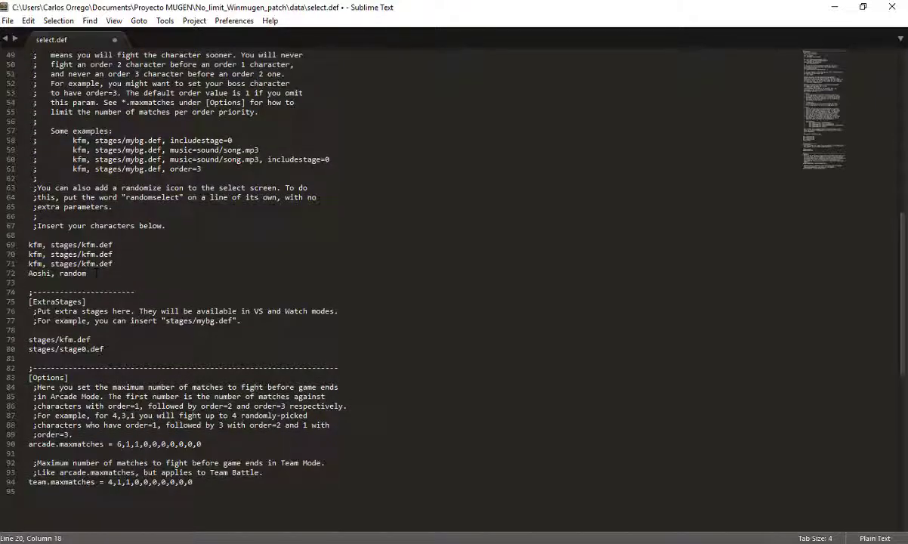
left_click(96, 273)
Step: Switch to the file explorer and move Batman.zip from Proyecto MUGEN into the No_limit_Winmugen_patch chars folder
key("alt+Tab")
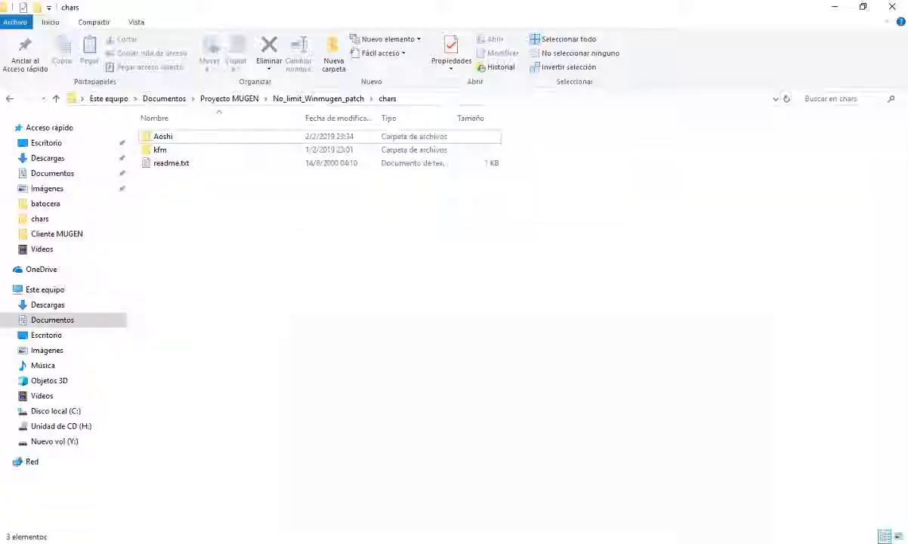
left_click(230, 99)
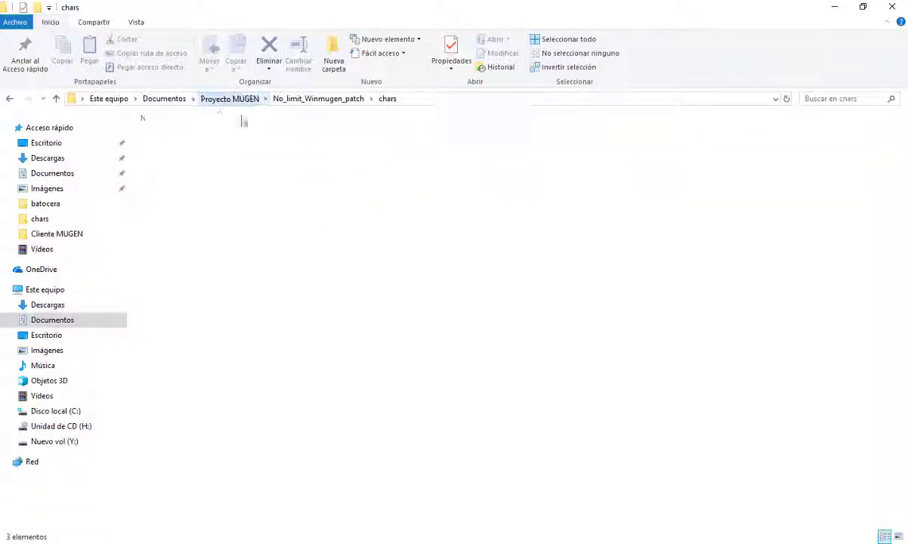
left_click(150, 150)
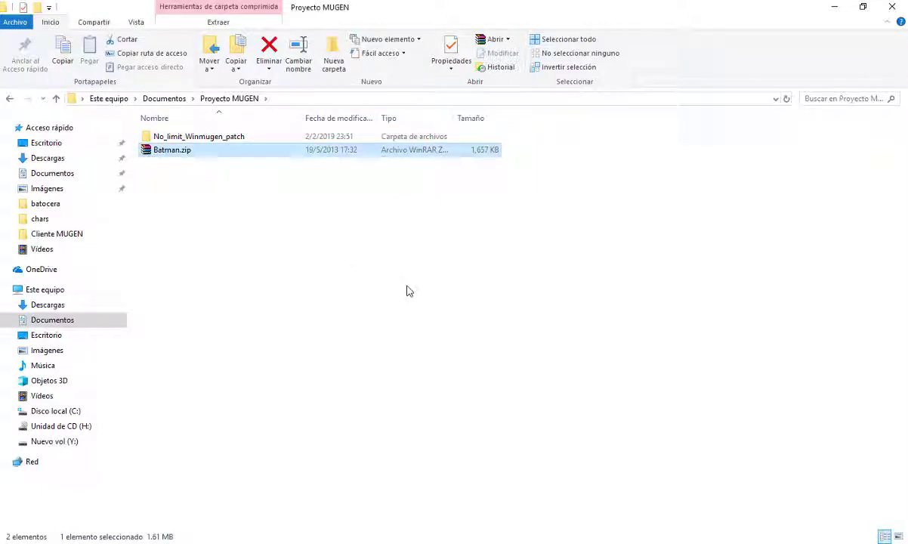
double_click(159, 150)
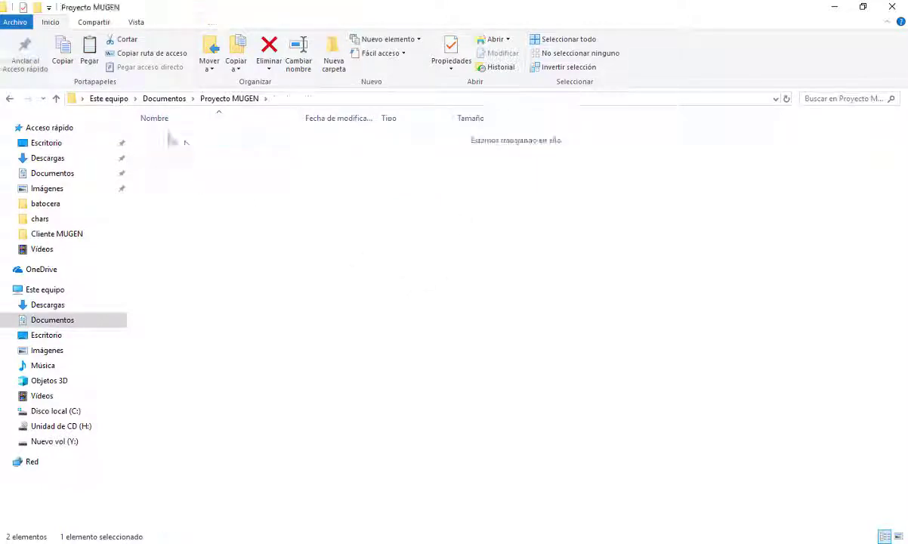
double_click(161, 132)
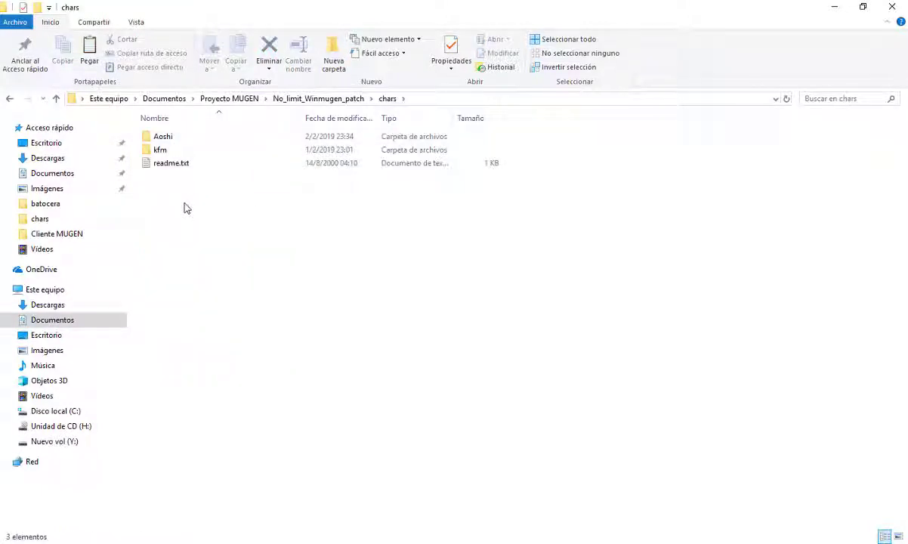
key("ctrl+v")
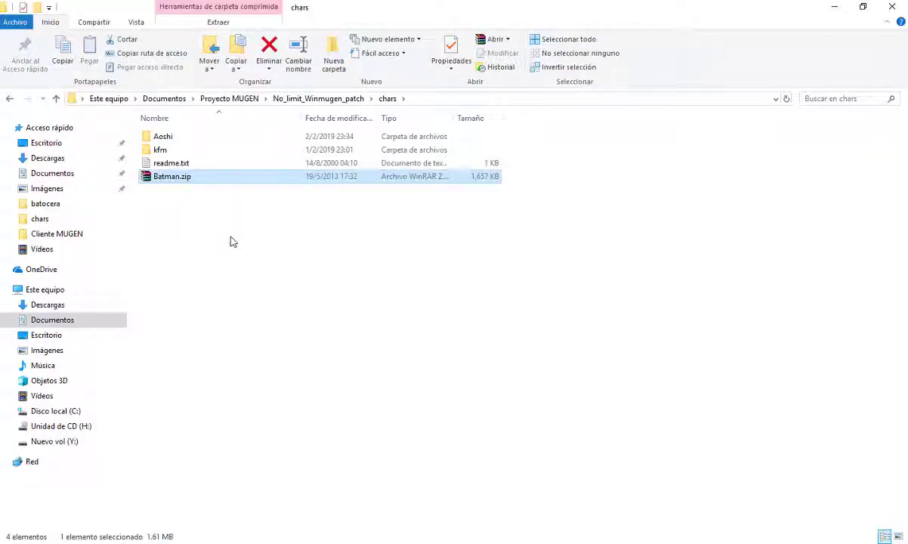
Step: Copy the full file name Batman.zip, including its extension, without renaming the file
left_click(185, 175)
left_click(199, 177)
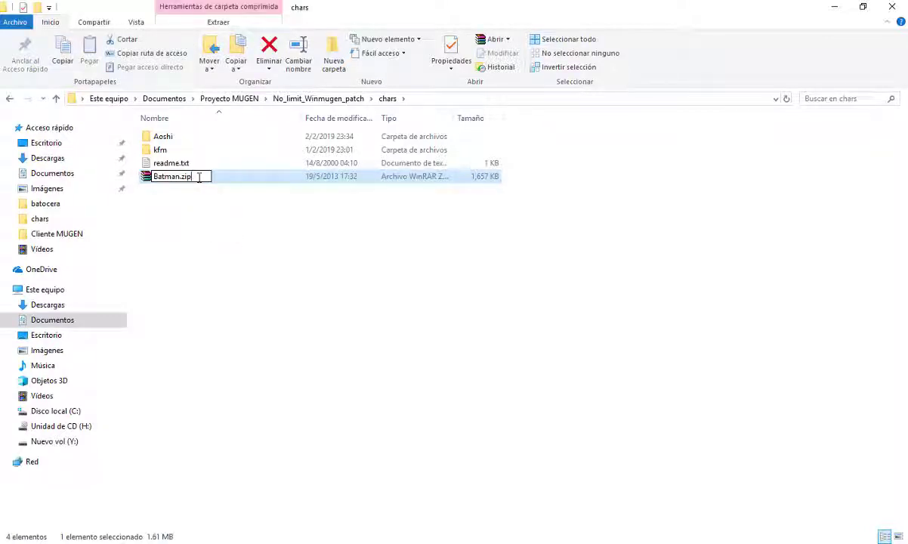
left_click_drag(199, 177, 122, 174)
key("ctrl+c")
left_click(144, 217)
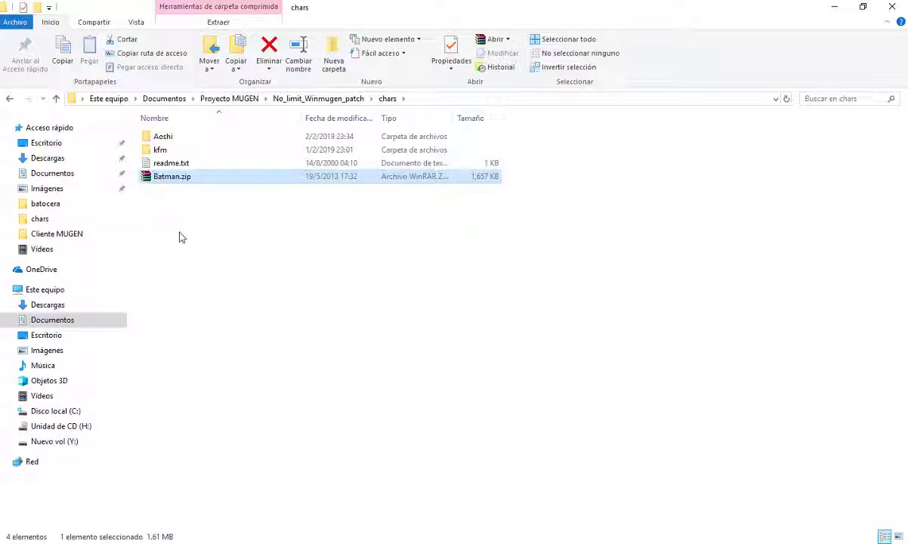
Step: Add the line "Batman.zip, random" below the Aoshi entry in select.def and save the file
left_click(178, 238)
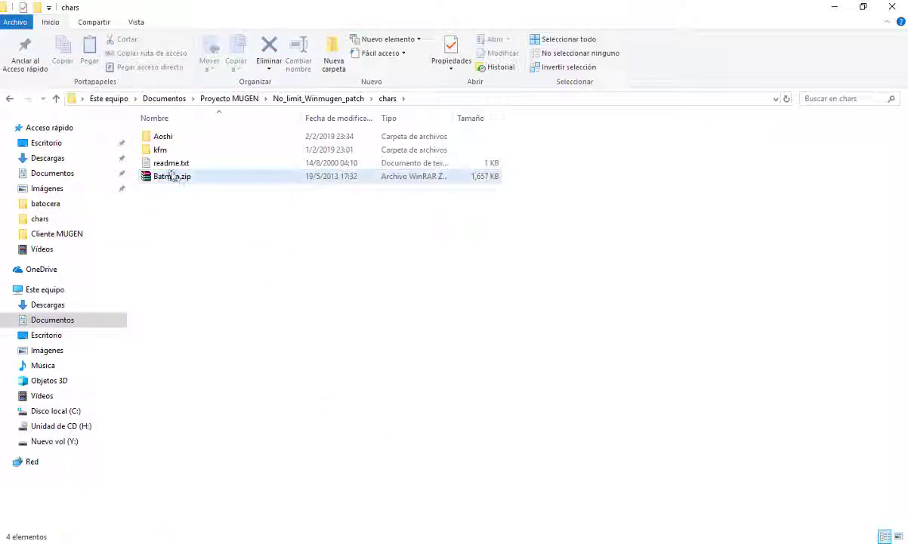
left_click(329, 99)
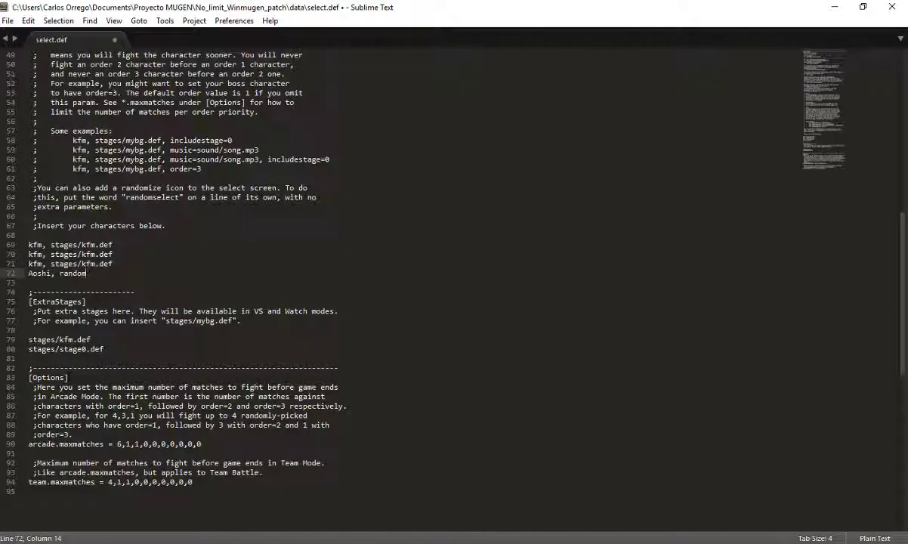
key("Return")
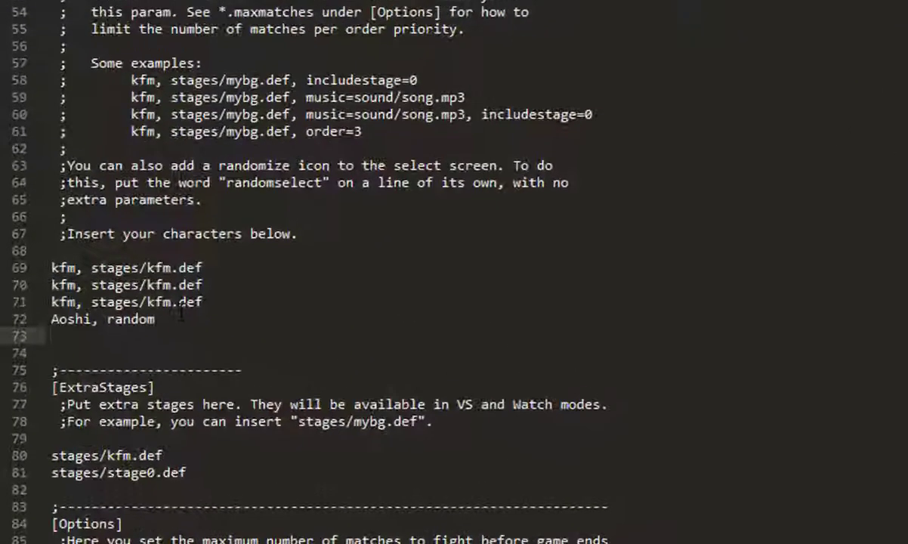
key("ctrl+v")
type(", random")
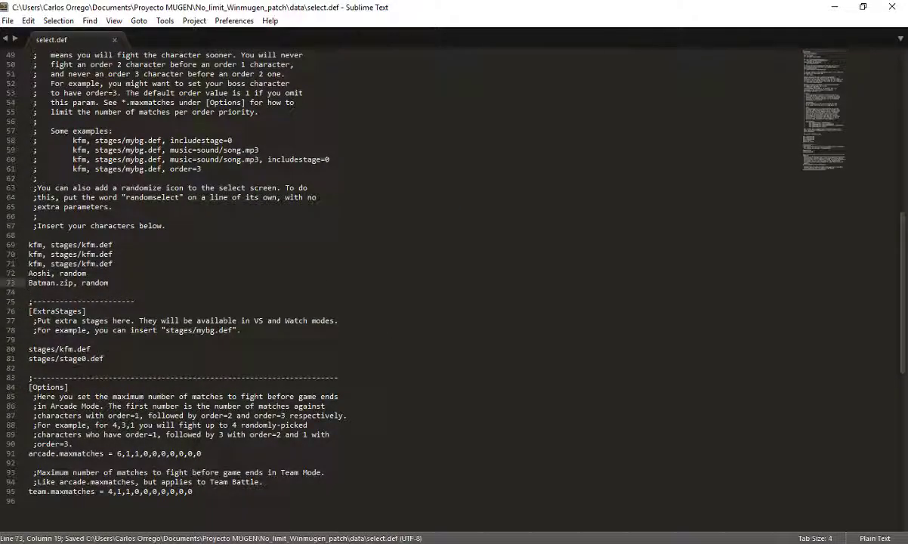
Step: Switch to the file explorer, open Batman.zip in the chars folder, look through its full file list, and close the archive
key("alt+Tab")
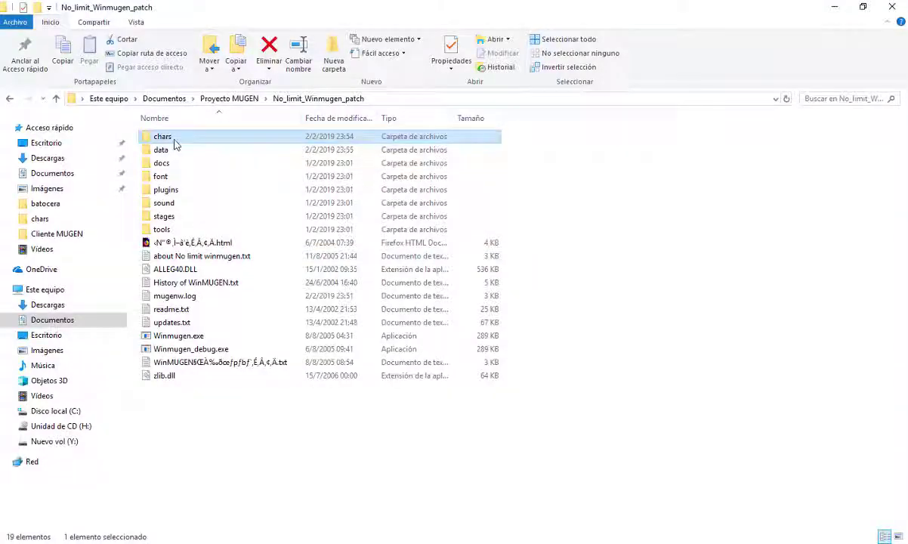
double_click(176, 154)
double_click(171, 163)
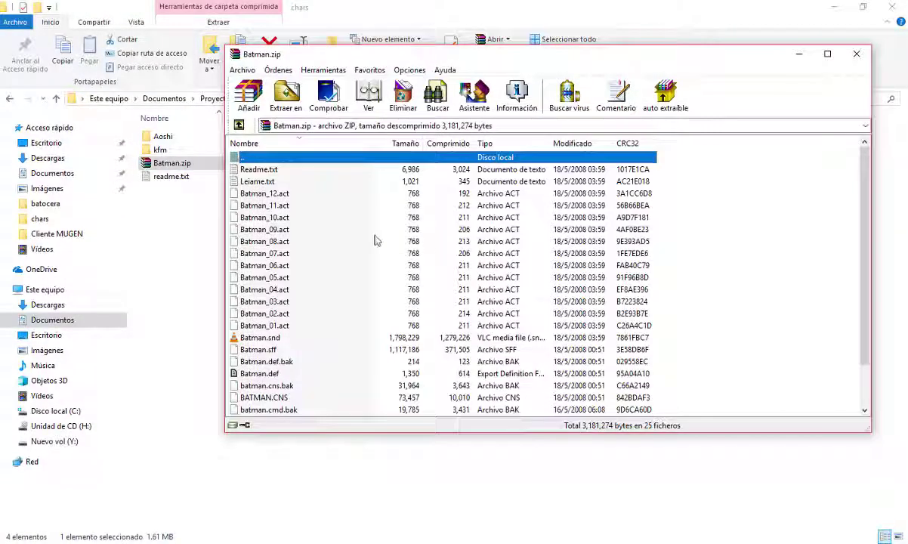
scroll(371, 240, "down", 2)
scroll(371, 239, "down", 1)
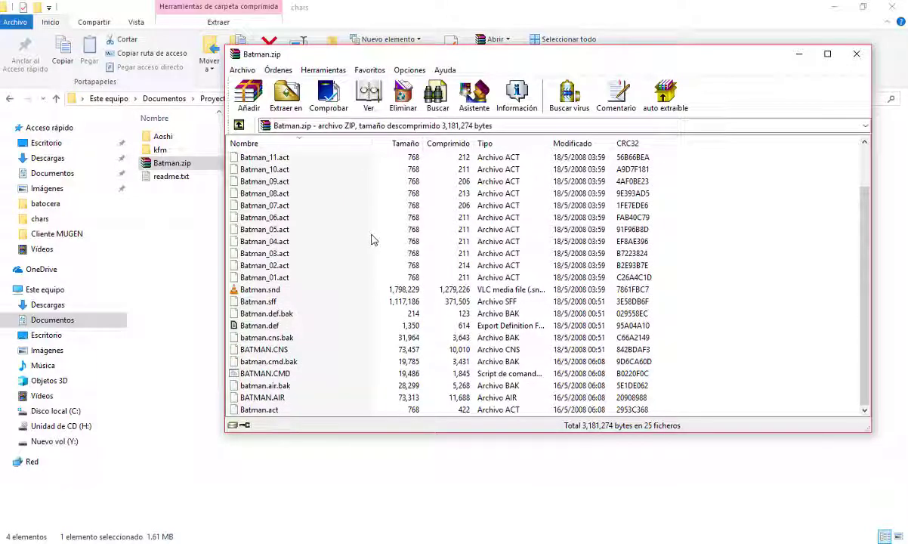
scroll(371, 240, "up", 2)
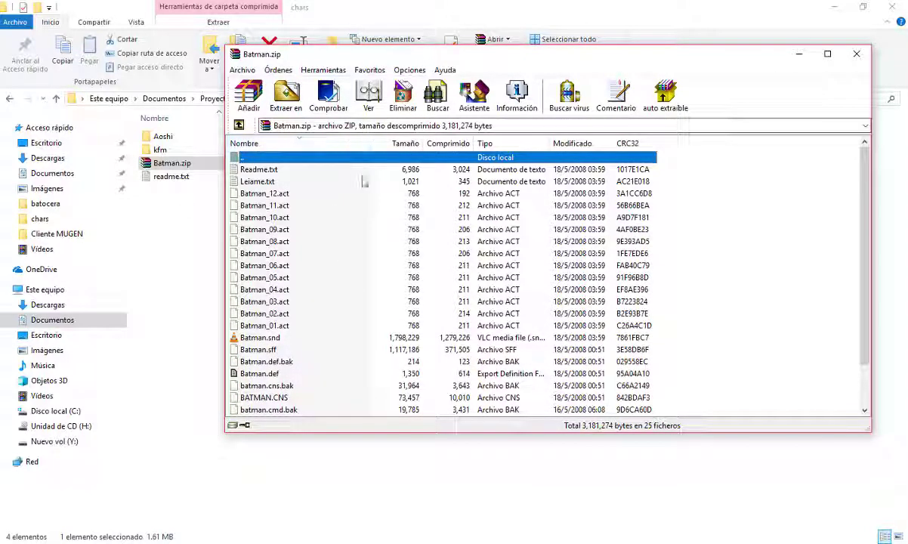
scroll(367, 243, "down", 2)
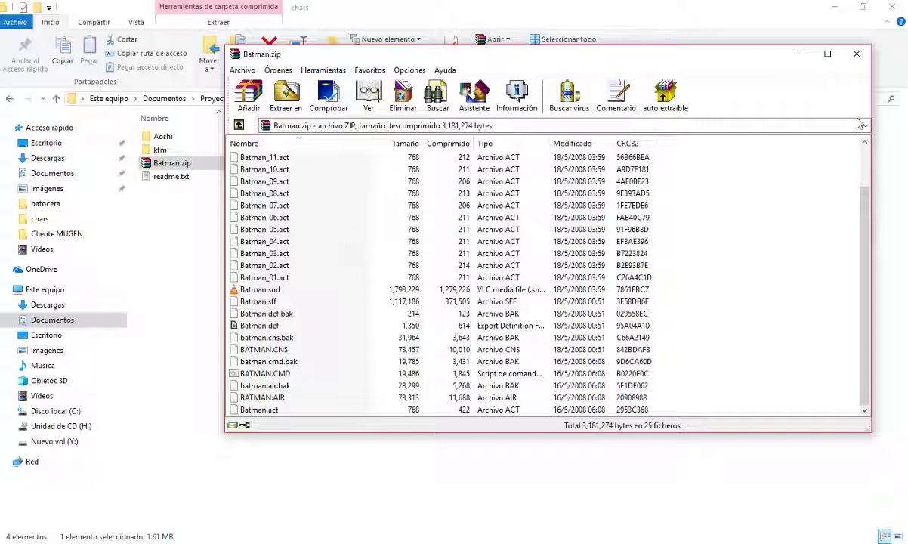
left_click(857, 55)
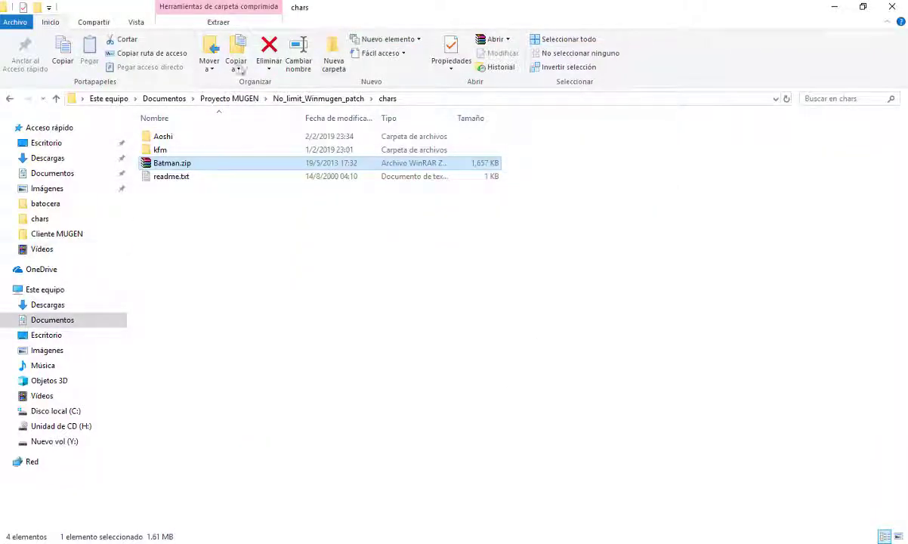
Step: Run Winmugen.exe from No_limit_Winmugen_patch and start an Arcade match with Aoshi to test the added characters
left_click(318, 99)
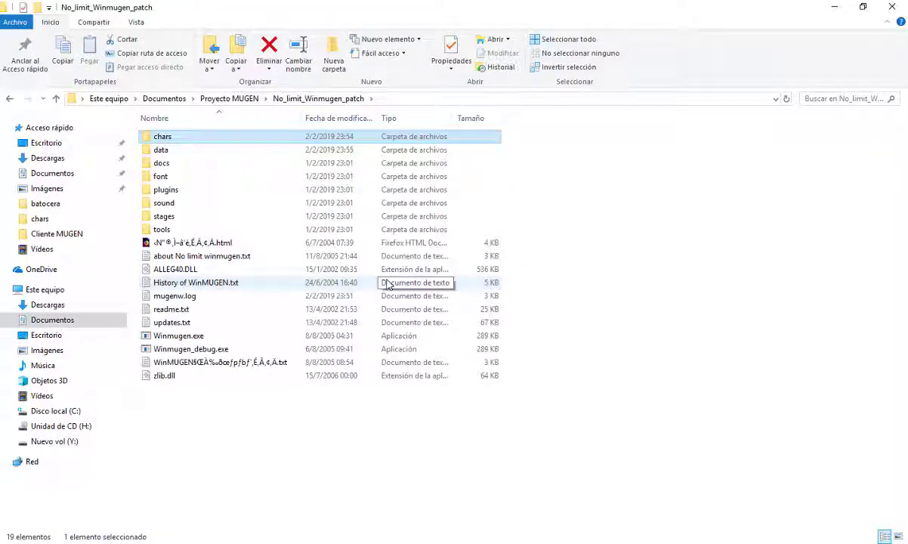
double_click(189, 336)
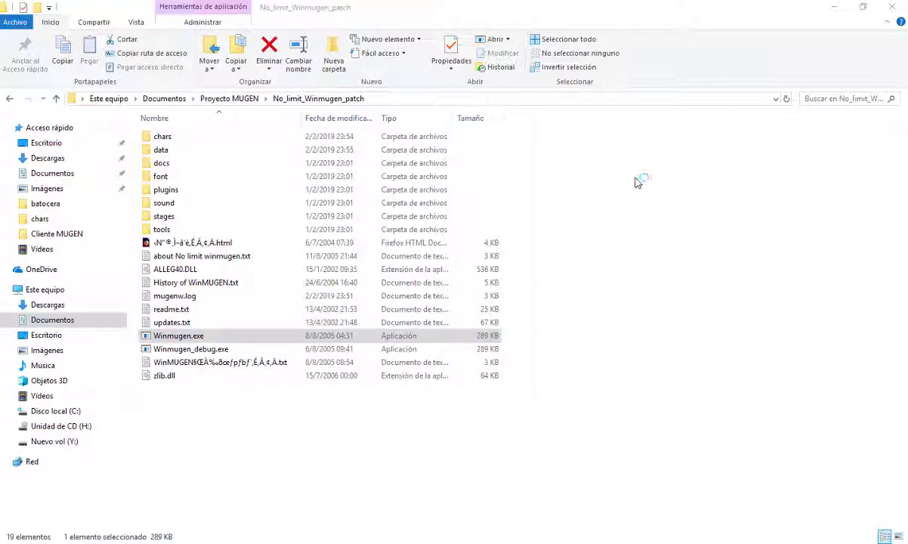
key("Return")
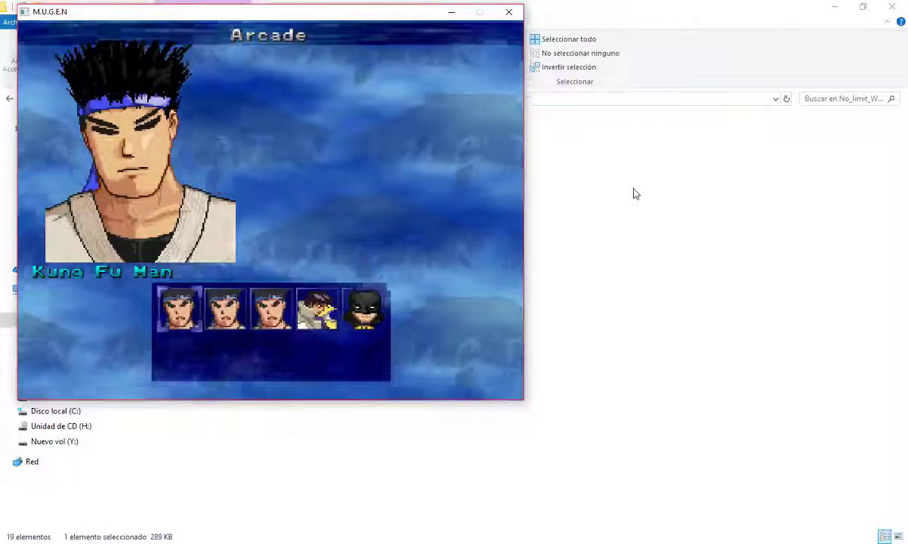
key("Right")
key("Right")
key("Right")
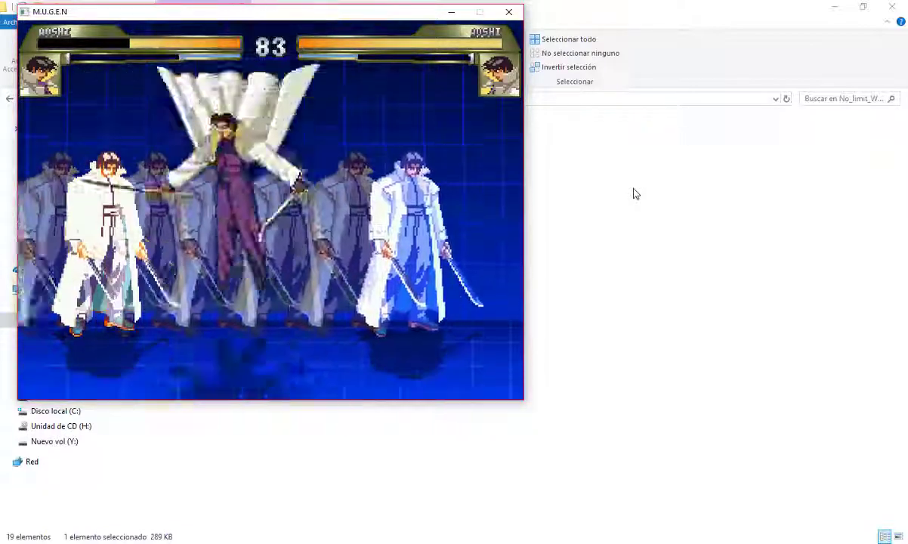
Step: Leave the Arcade match and exit M.U.G.E.N from its title screen
key("Escape")
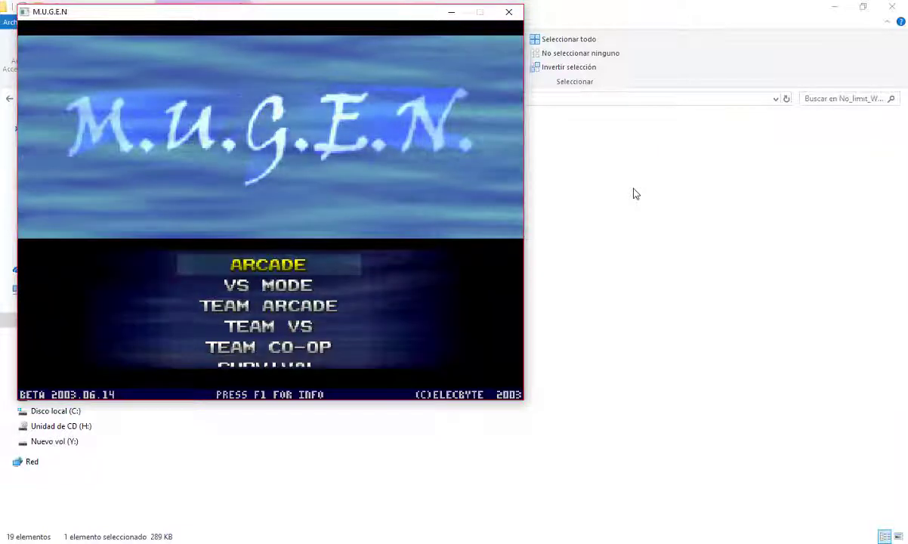
key("Up")
key("Return")
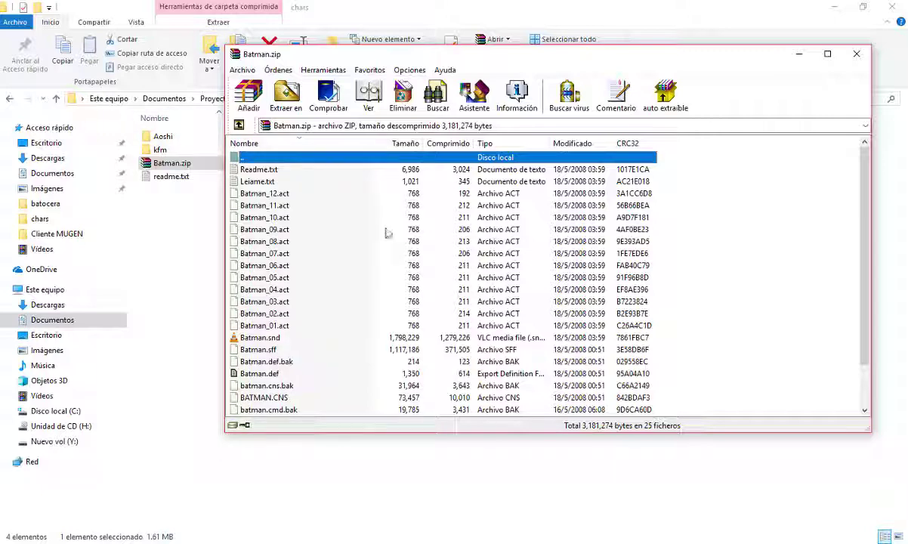
Step: Examine the file types inside Batman.zip: the ACT palettes, BATMAN.CMD, BATMAN.CNS, Batman.def, Batman.sff, Batman.snd and Batman.def.bak
scroll(318, 223, "down", 3)
scroll(314, 219, "up", 3)
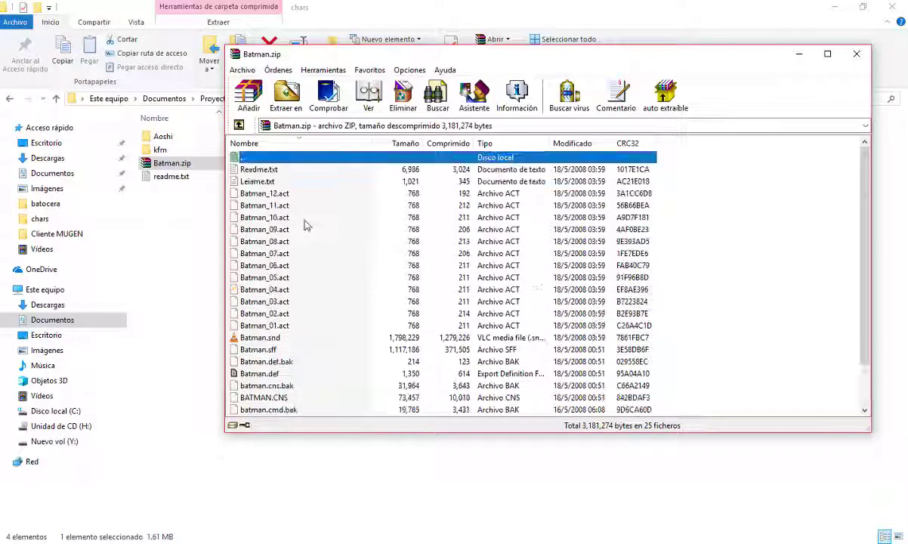
left_click(262, 195)
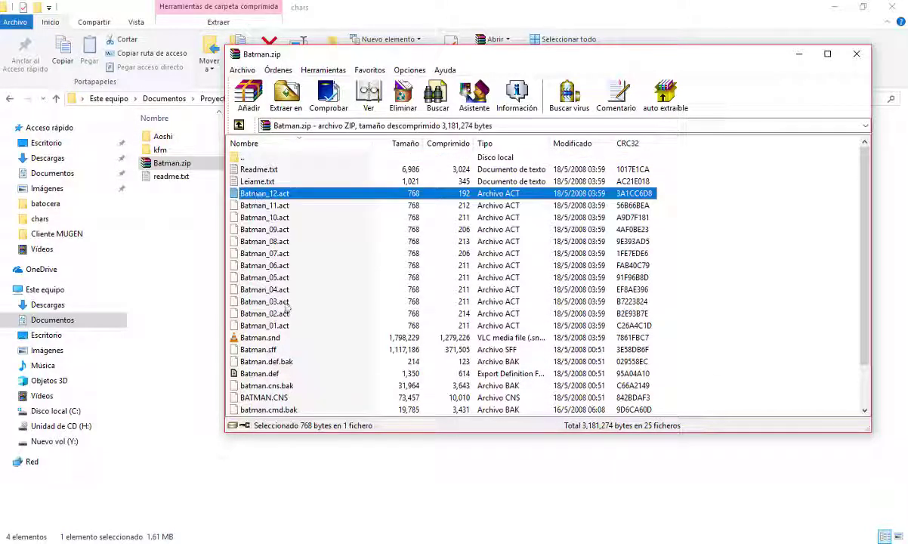
scroll(292, 323, "down", 2)
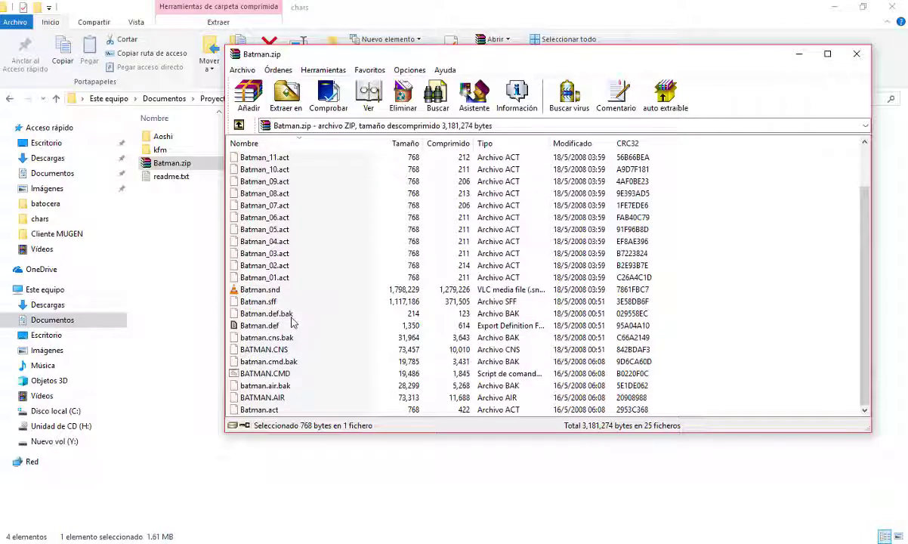
left_click(269, 410)
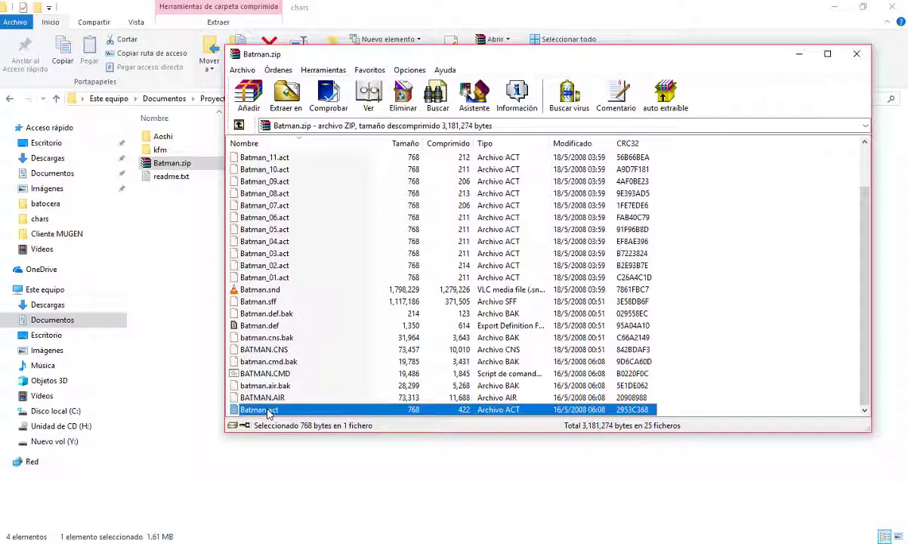
left_click(271, 375)
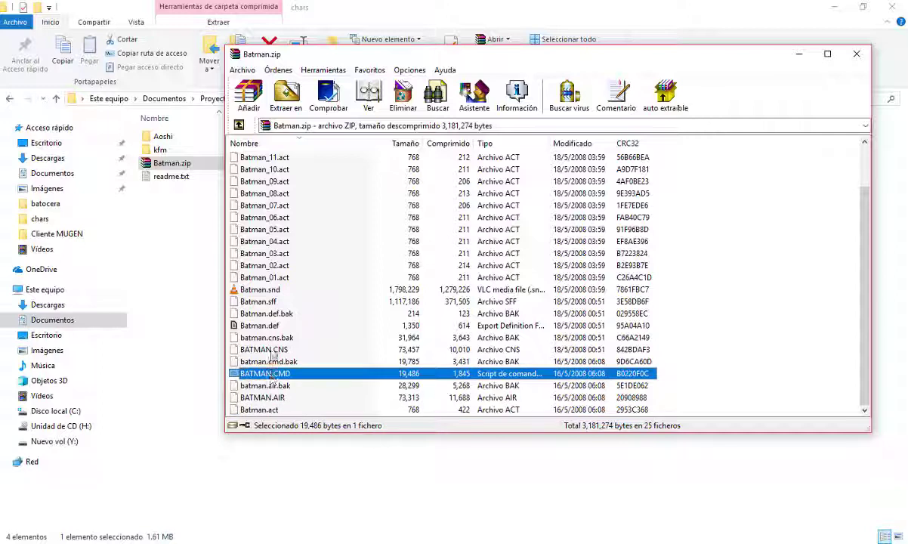
left_click(270, 349)
left_click(261, 325)
left_click(263, 302)
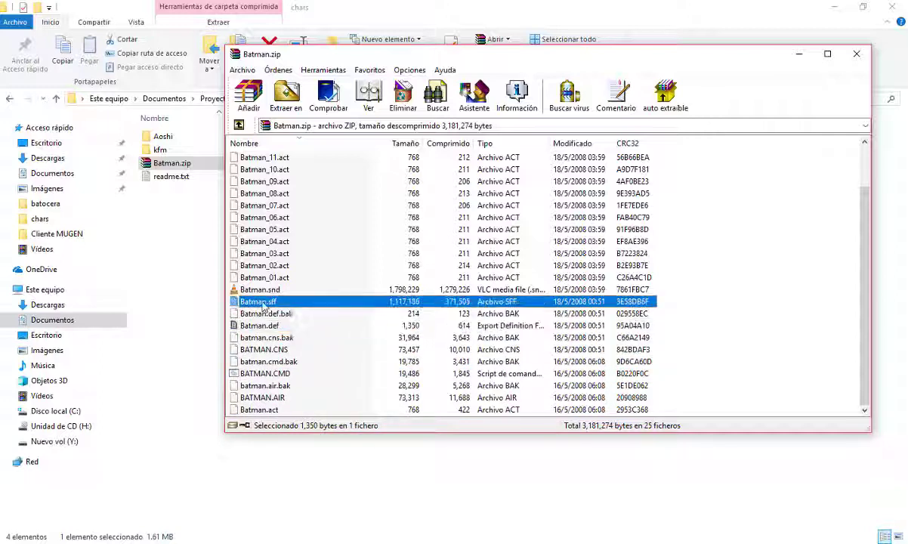
left_click(261, 290)
left_click(287, 315)
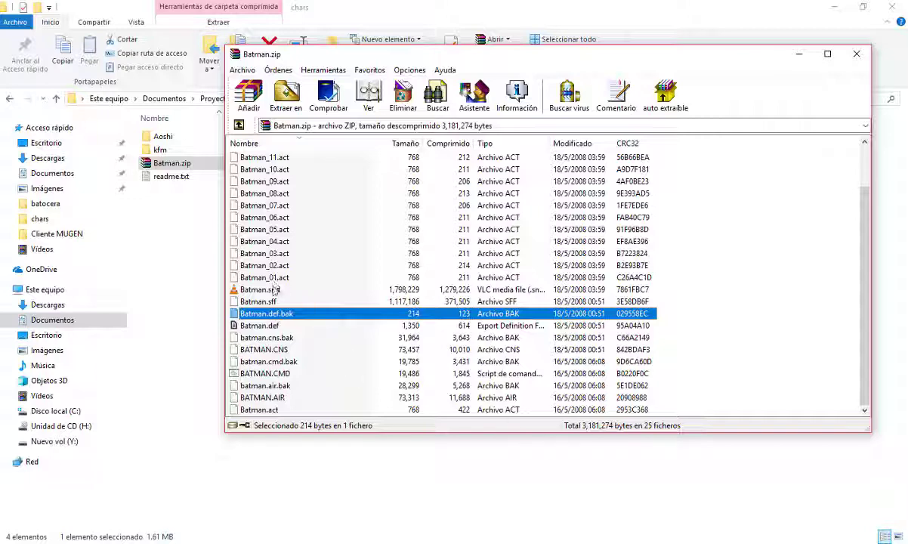
Step: Select the files from Batman.snd through Batman.act inside the archive, then close it without extracting anything
left_click(276, 290)
left_click(283, 410, "shift")
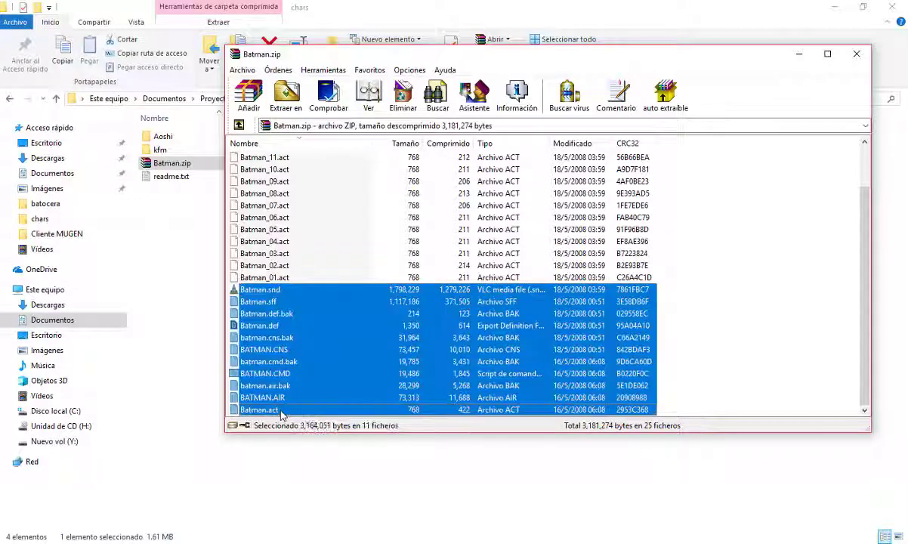
key("Escape")
Step: Open the Aoshi folder in chars and inspect its numbered ACT palette files, Aoshi2.ACT through Aoshi4.ACT
double_click(163, 136)
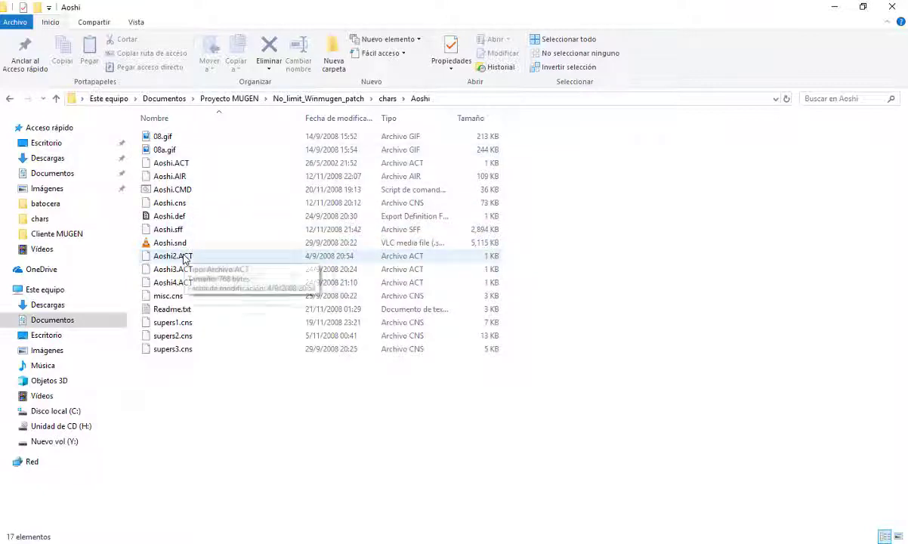
left_click(185, 257)
left_click(187, 283)
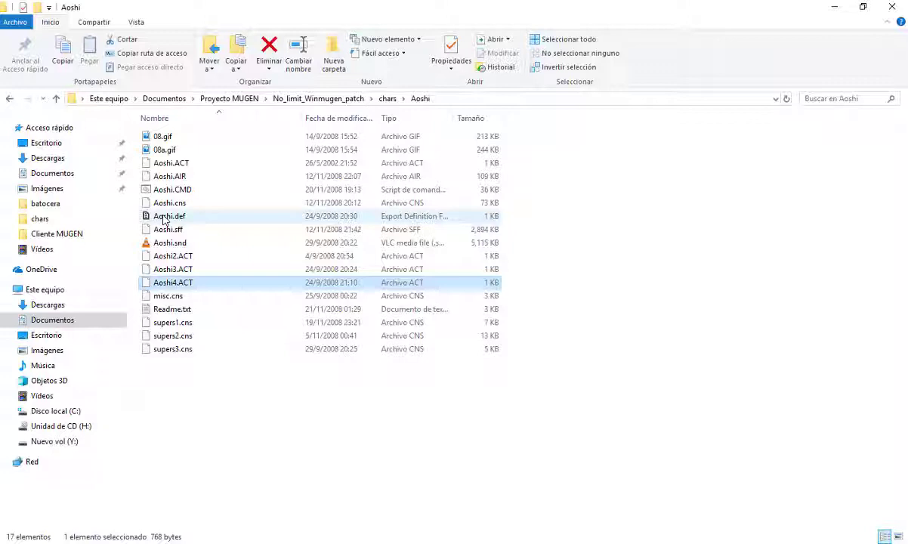
Step: View 08.gif from the Aoshi folder in Paint without making it the default application, then close Paint
left_click(160, 137)
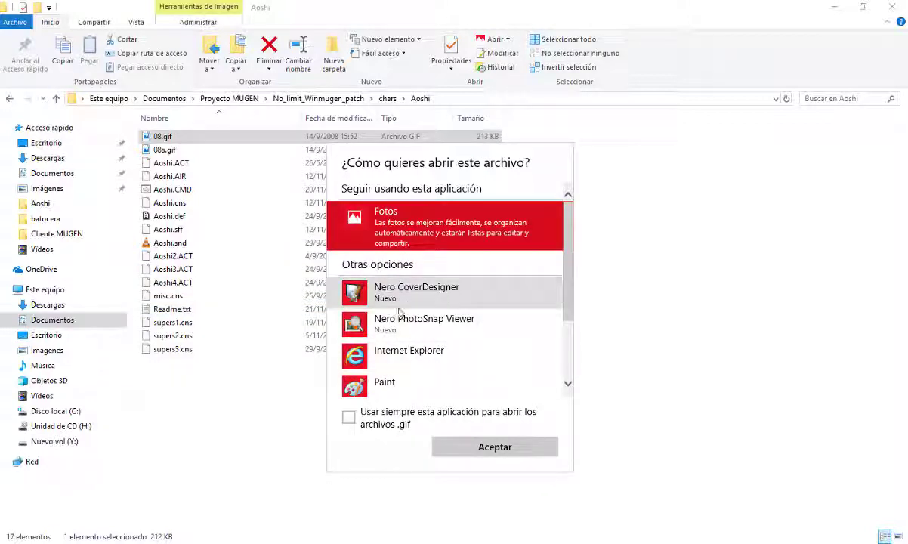
scroll(428, 336, "down", 1)
scroll(428, 336, "down", 1)
left_click(396, 321)
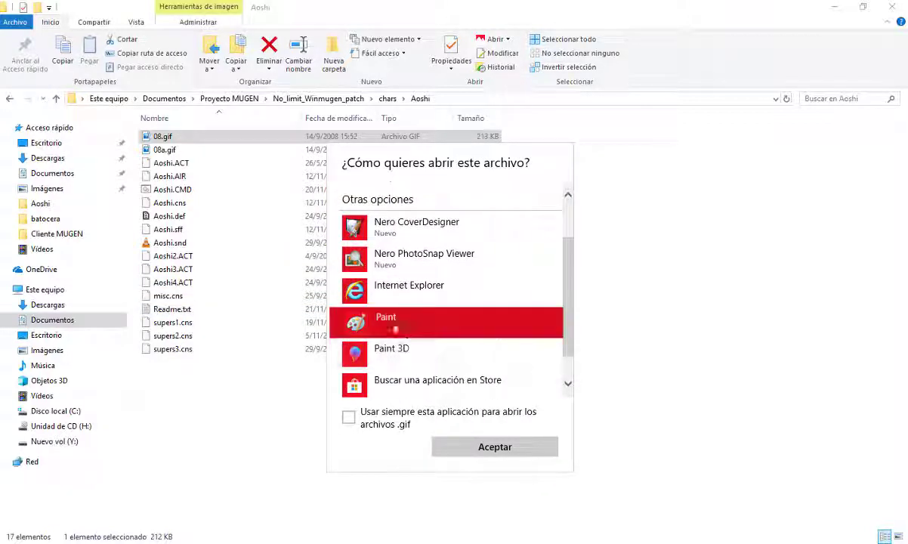
left_click(486, 447)
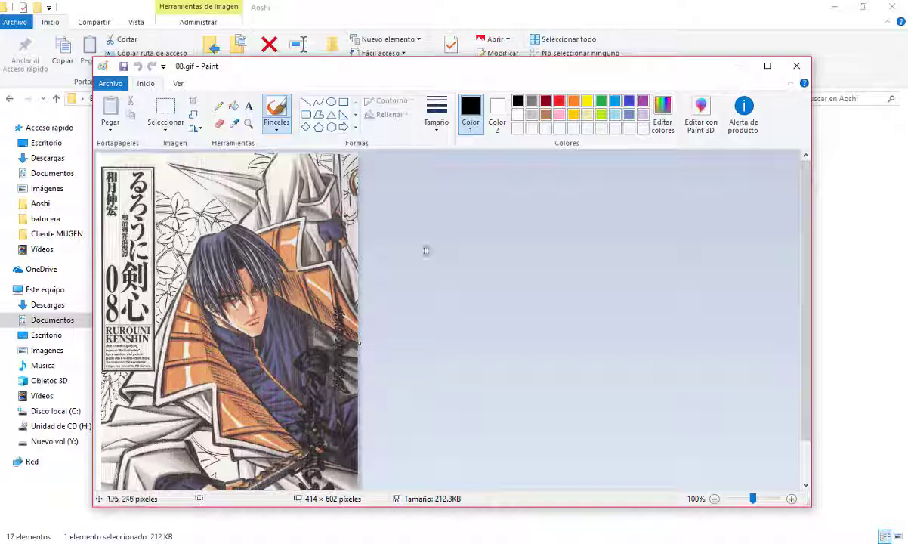
left_click(796, 66)
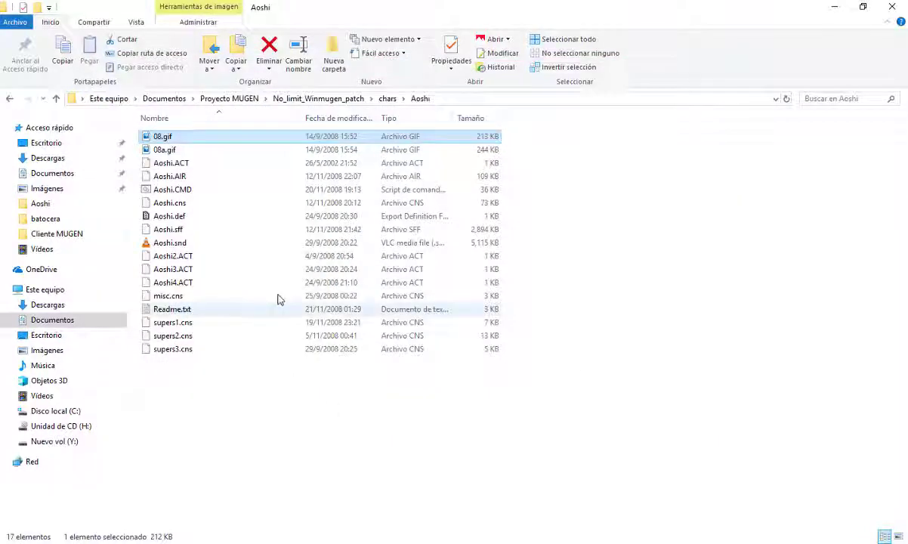
Step: Compress all files in the Aoshi folder into Aoshi.zip, using the ZIP format and the Buena compression method
left_click_drag(263, 389, 144, 130)
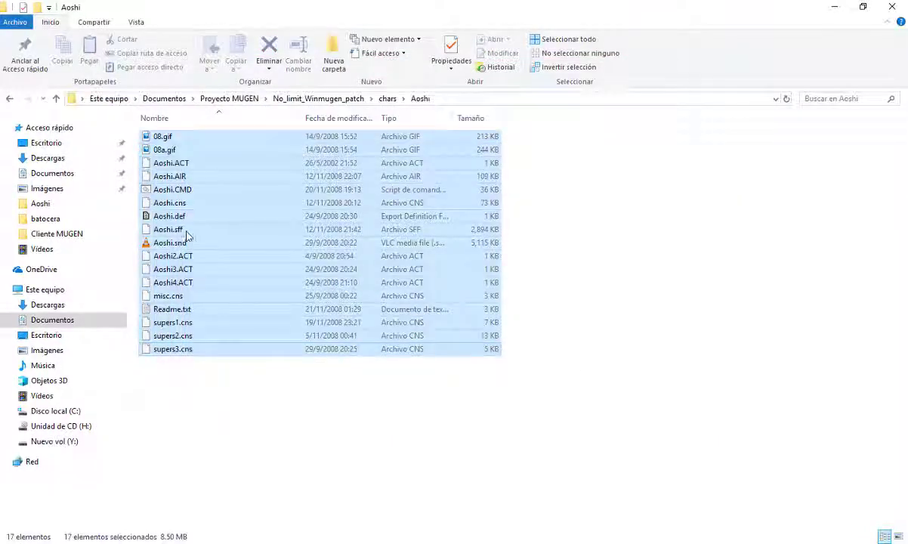
right_click(185, 229)
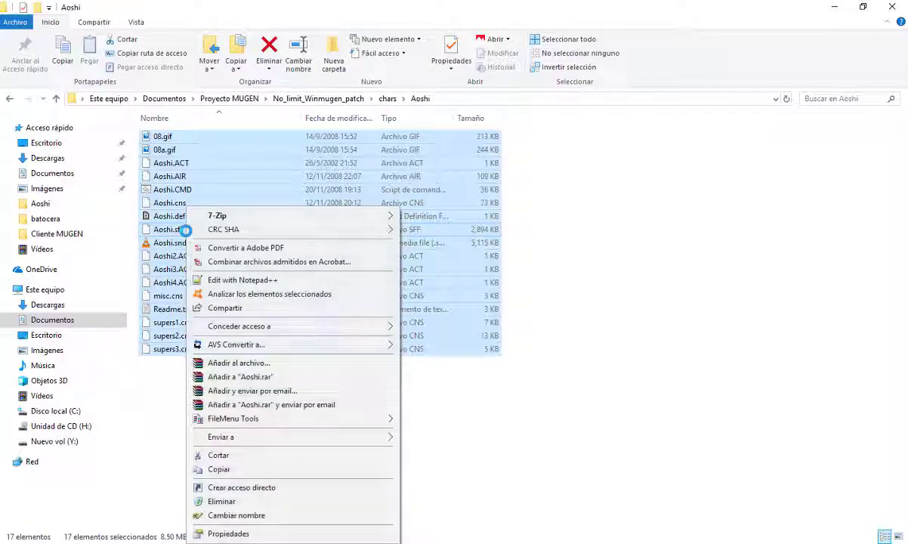
left_click(282, 363)
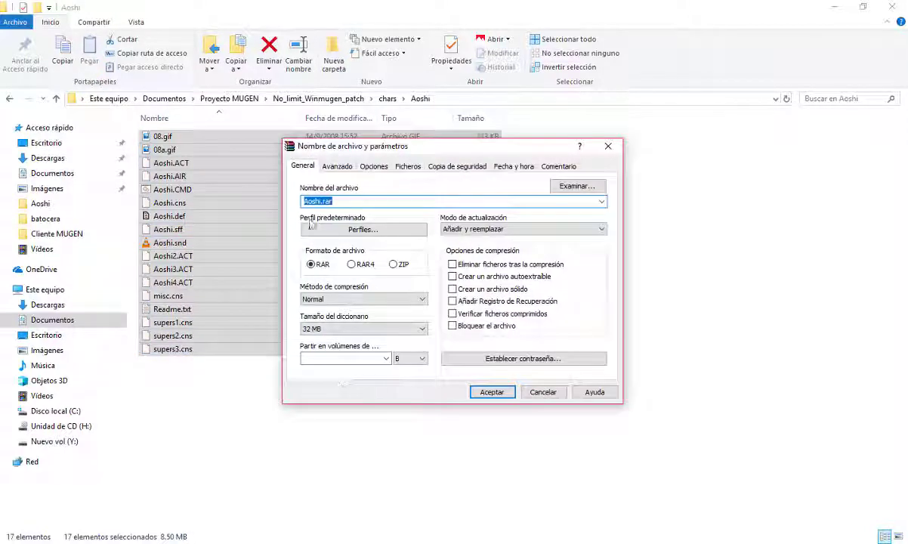
left_click(394, 264)
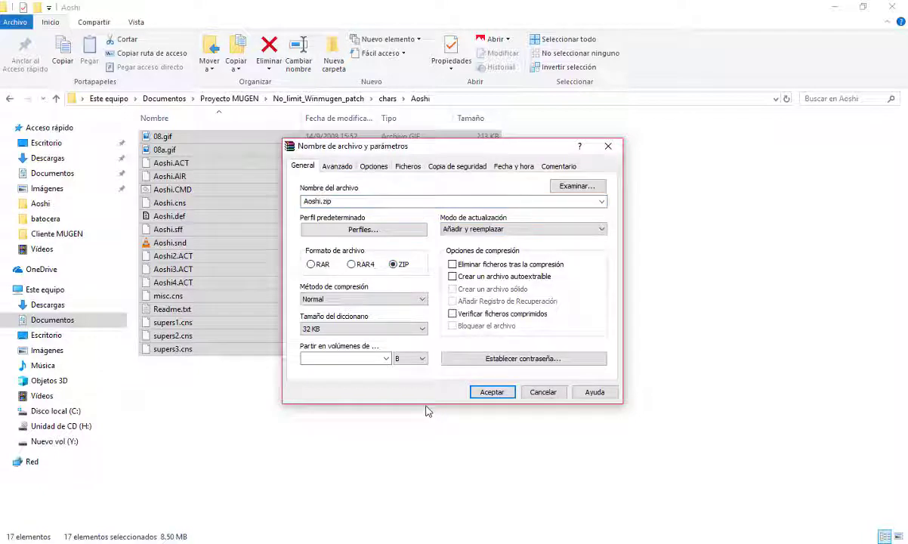
left_click(382, 300)
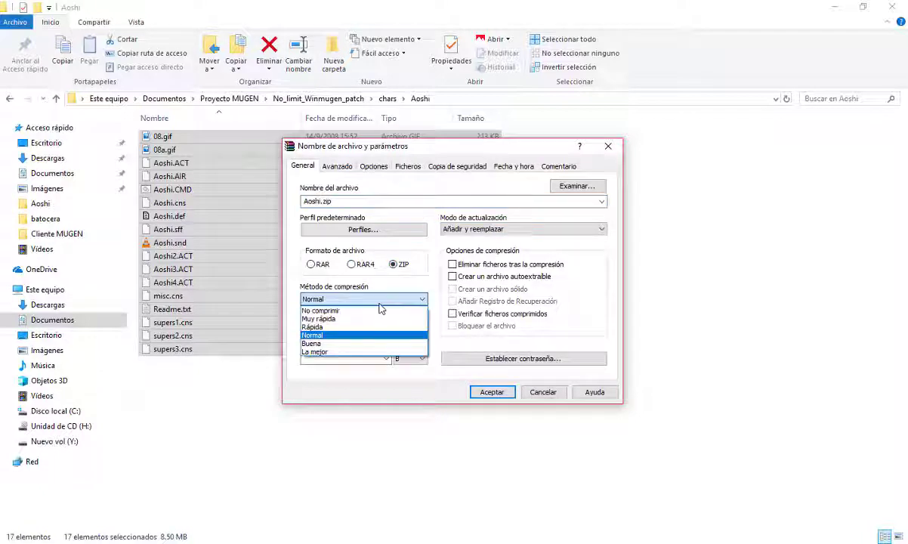
left_click(348, 343)
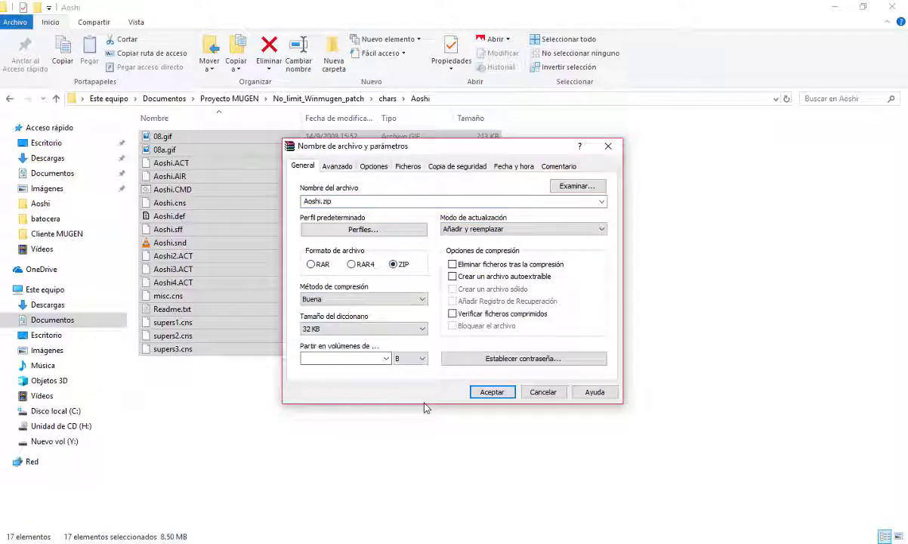
left_click(492, 392)
Step: Open the new Aoshi.zip archive to check which files it contains
left_click(255, 261)
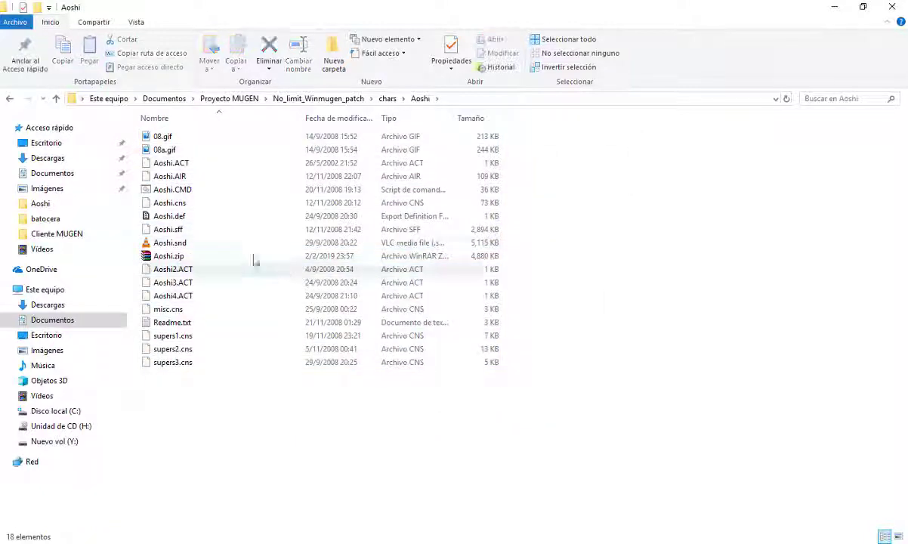
left_click(255, 258)
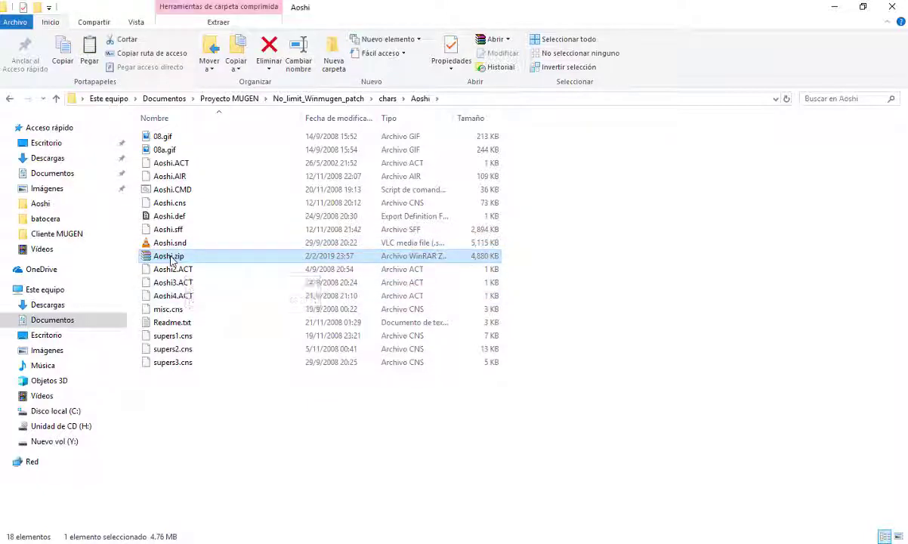
key("Return")
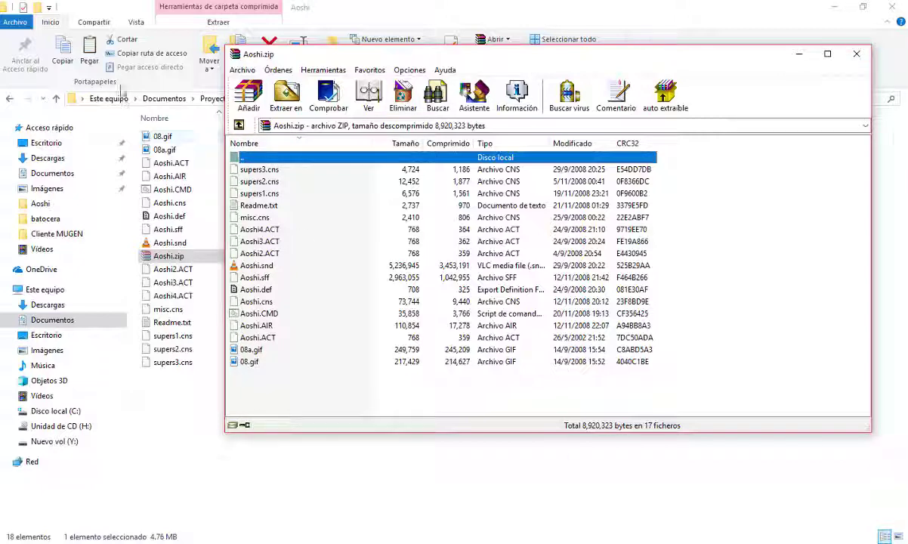
Step: Go back to the chars folder in No_limit_Winmugen_patch and look through the file list inside Batman.zip
left_click(204, 105)
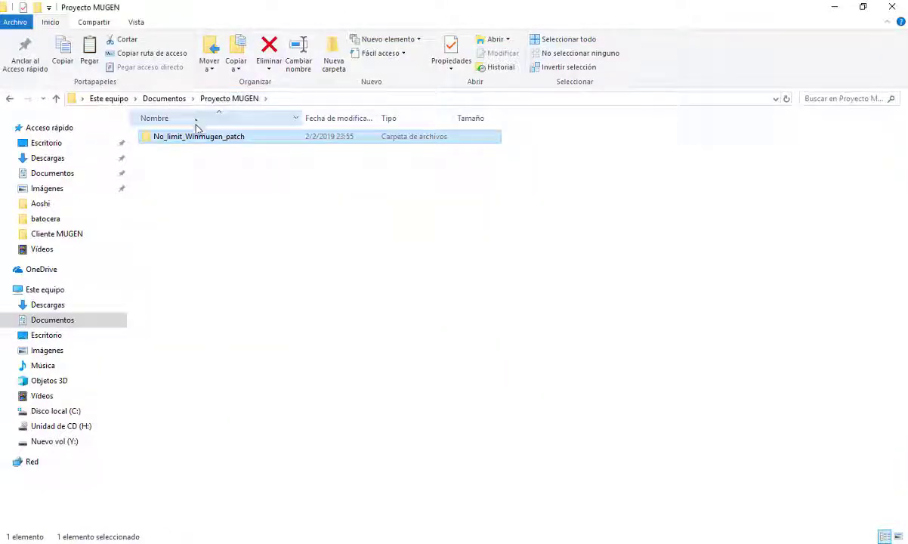
double_click(198, 137)
double_click(174, 138)
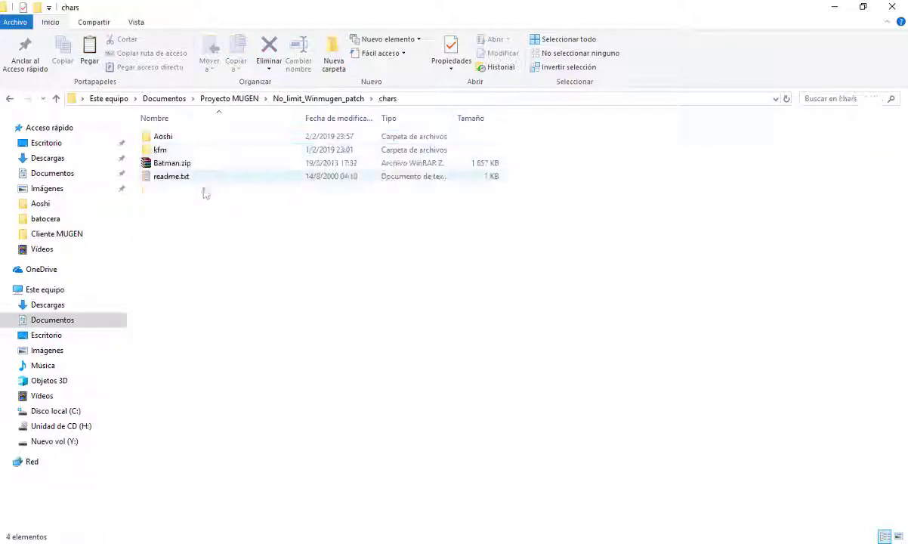
double_click(173, 164)
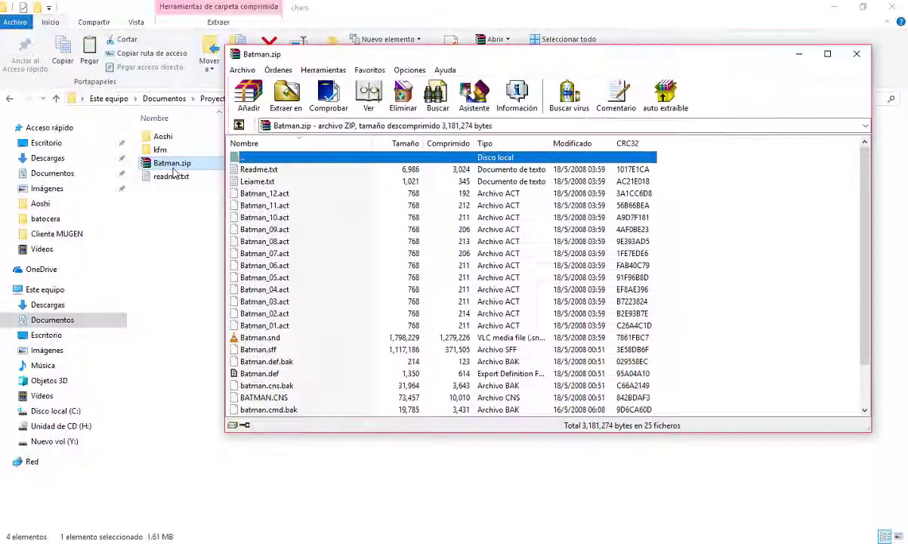
scroll(400, 287, "down", 2)
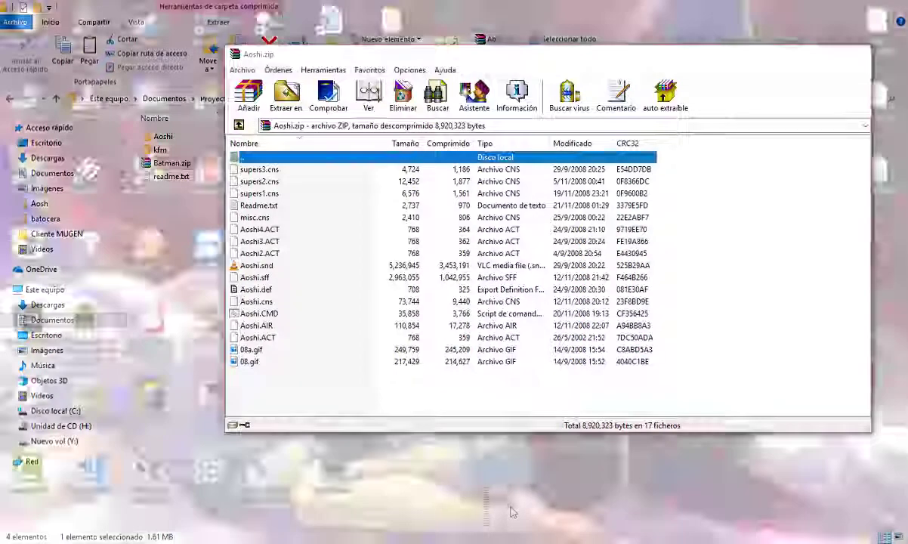
Step: Compare the contents of Aoshi.zip with those of Batman.zip side by side, then close both archives
left_click(487, 483)
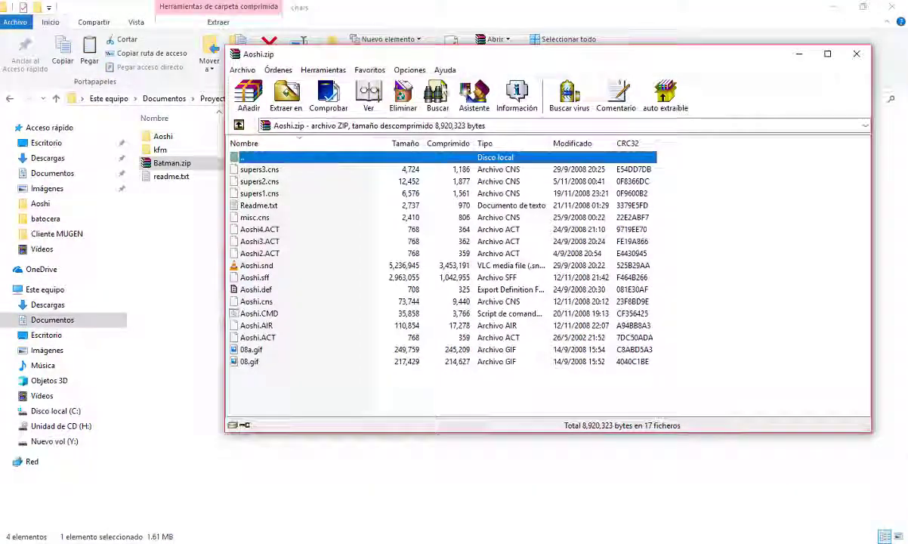
left_click_drag(358, 58, 538, 72)
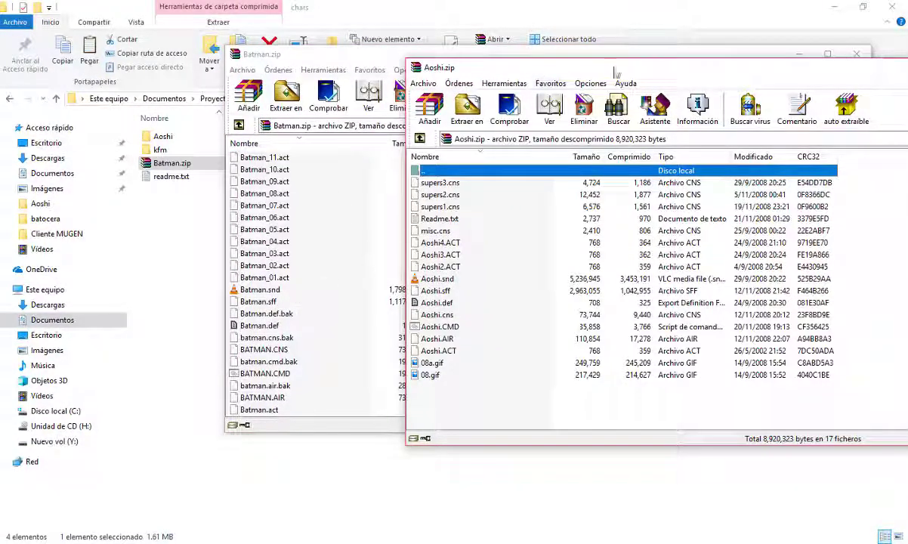
left_click_drag(743, 73, 431, 60)
left_click(825, 54)
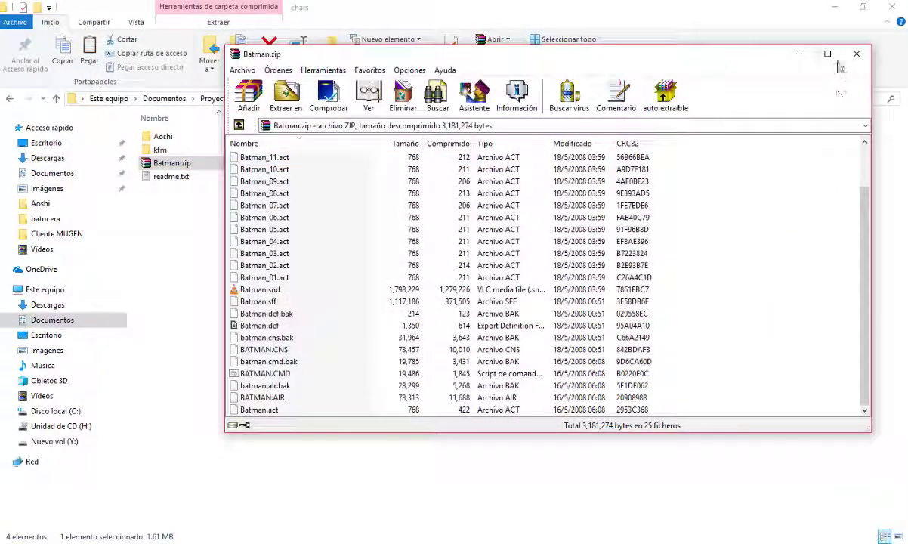
left_click(852, 56)
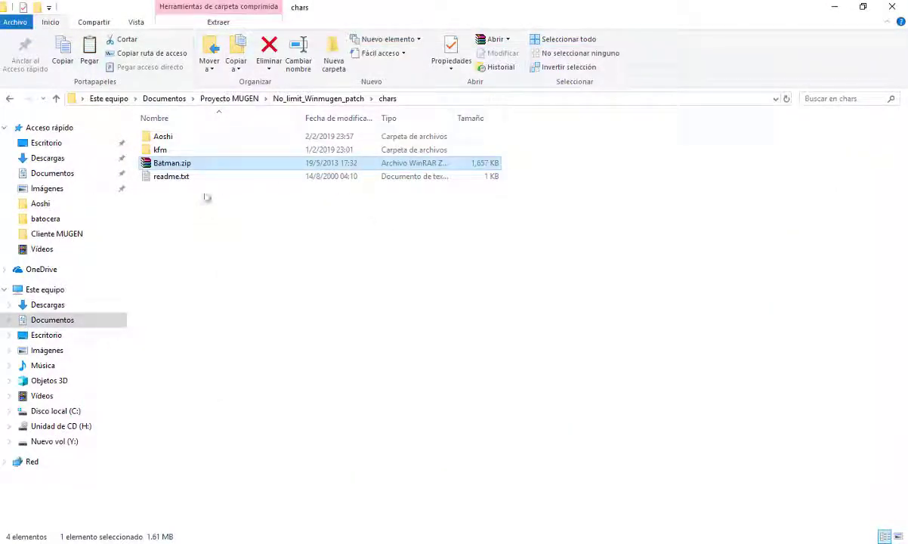
Step: Move Aoshi.zip out of the Aoshi folder into chars and delete the unpacked Aoshi folder
double_click(170, 138)
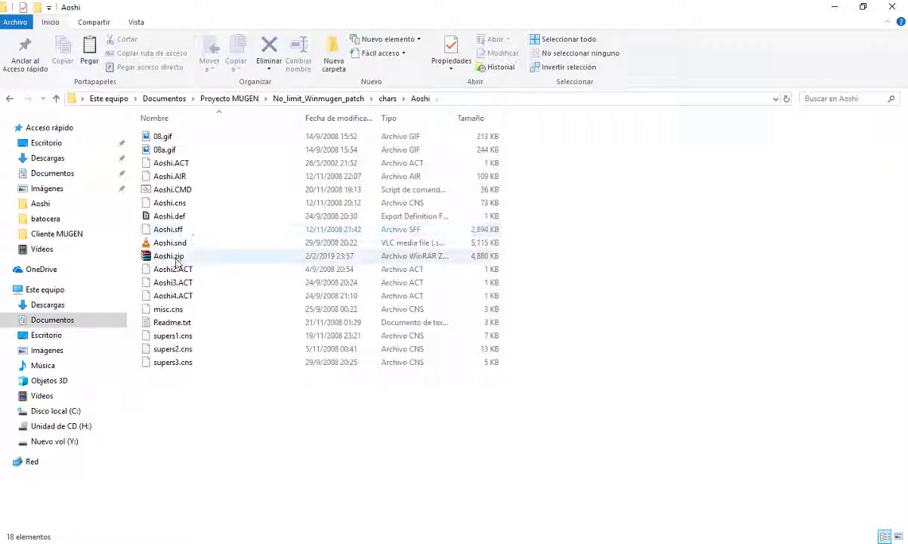
left_click(151, 256)
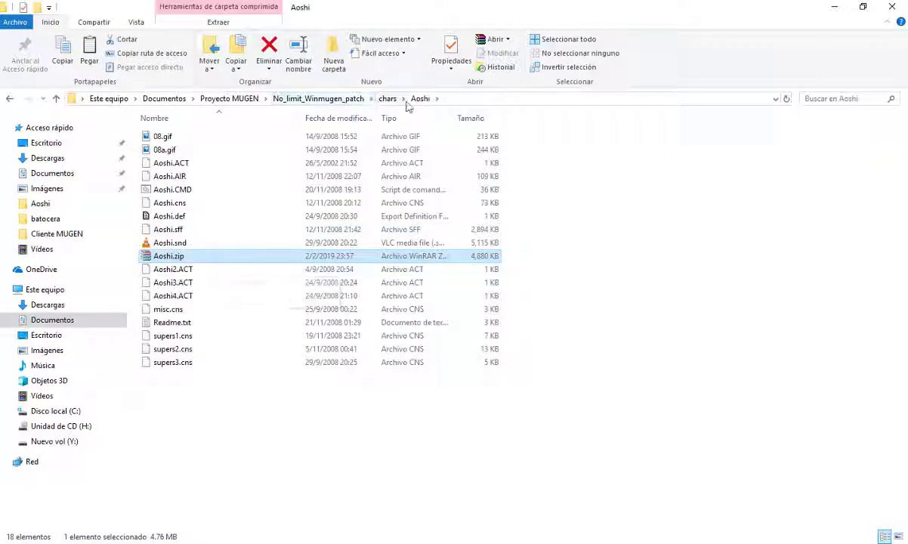
left_click(388, 99)
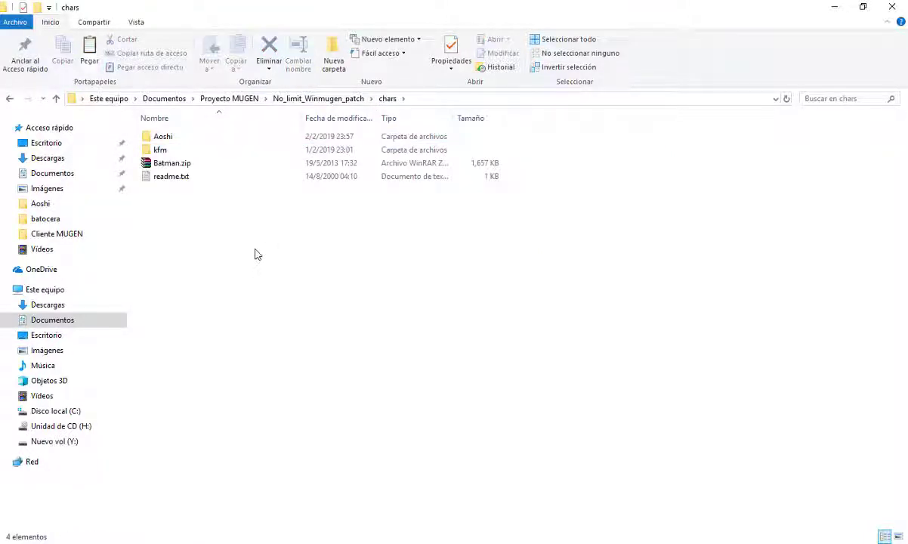
key("ctrl+v")
left_click(176, 138)
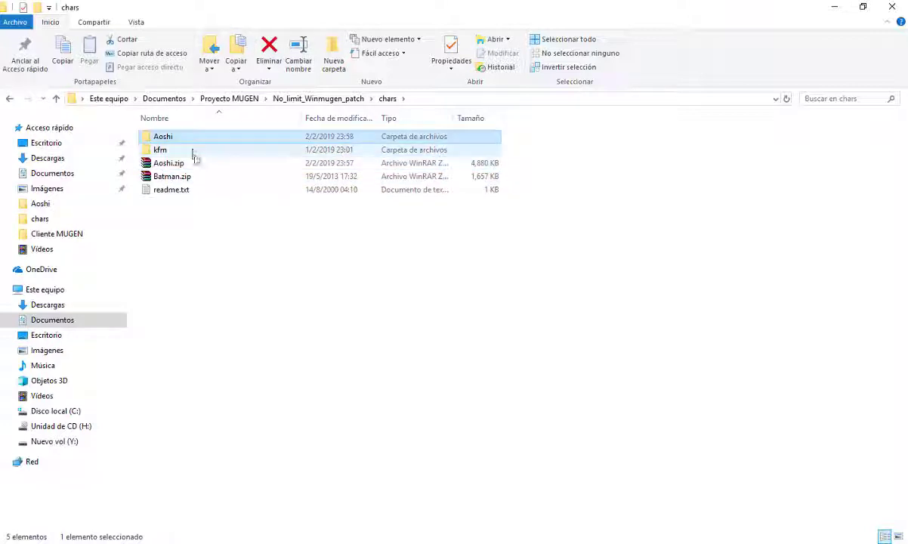
key("Delete")
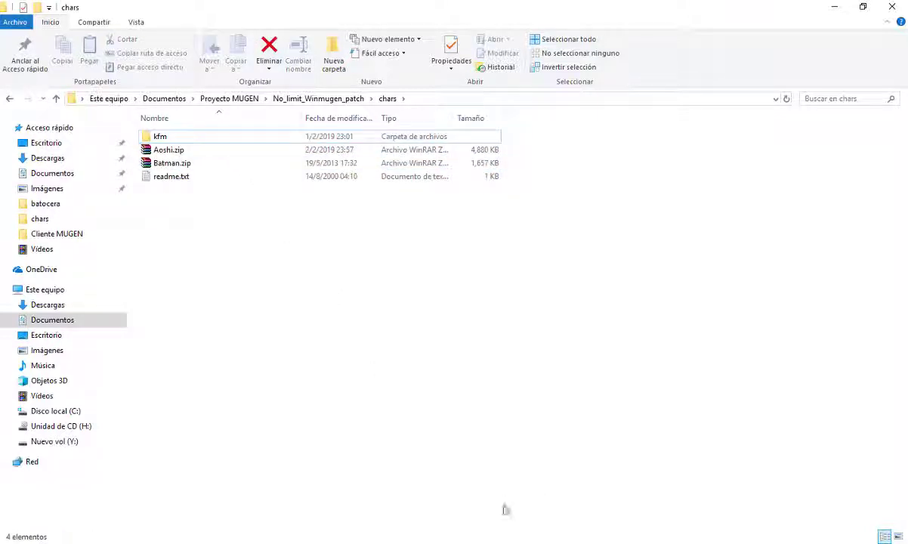
Step: Switch to Sublime Text, change the Aoshi entry in select.def to "Aoshi.zip, random", save and close the file, and minimize the editor
key("alt+Tab")
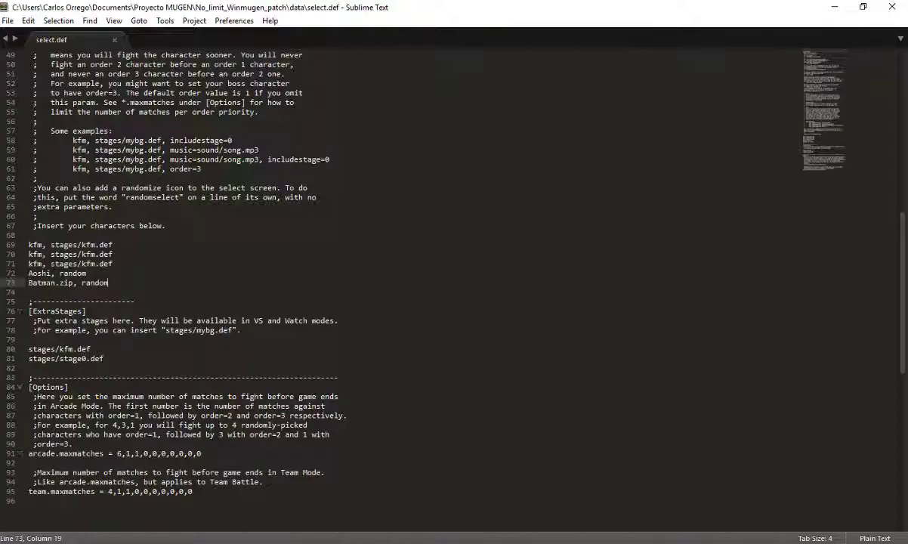
left_click(51, 273)
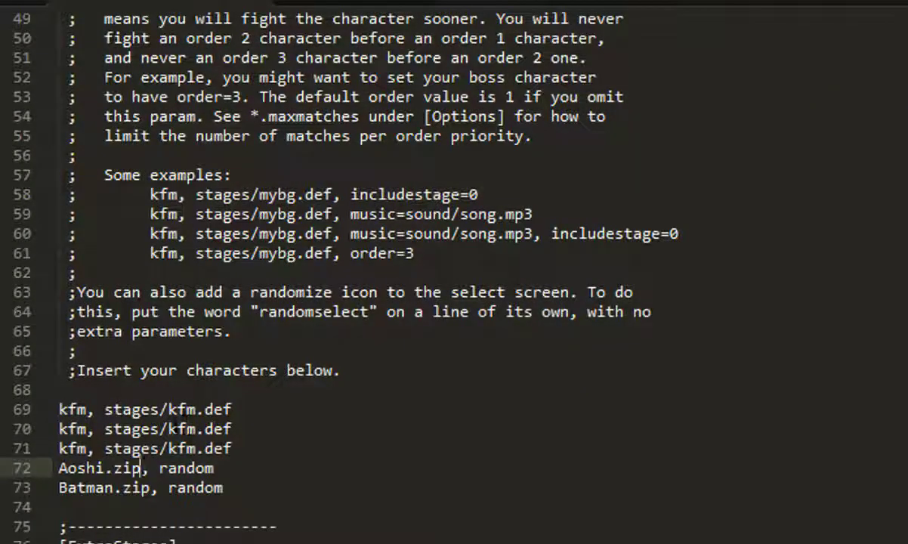
key("ctrl+s")
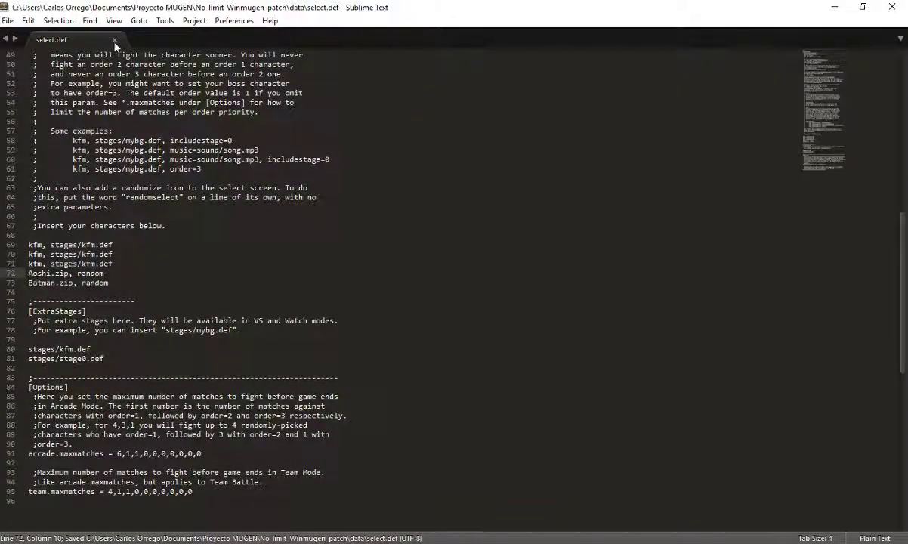
left_click(114, 39)
left_click(833, 7)
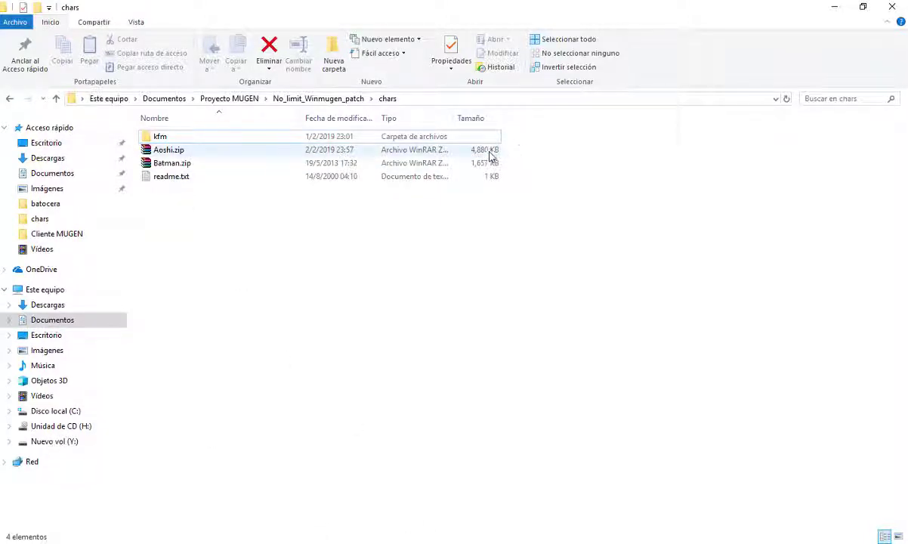
Step: Run Winmugen.exe from No_limit_Winmugen_patch and start an Arcade match with Aoshi as the chosen character
left_click(336, 101)
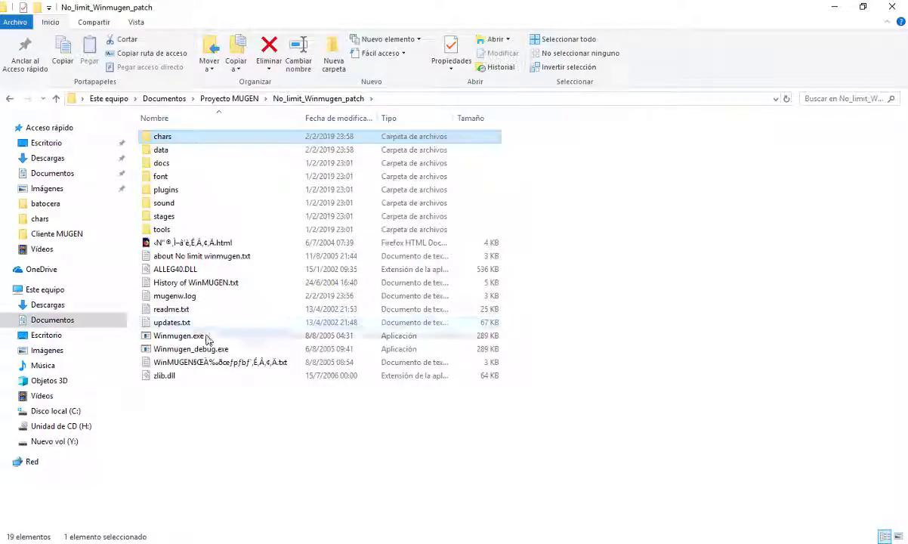
double_click(205, 339)
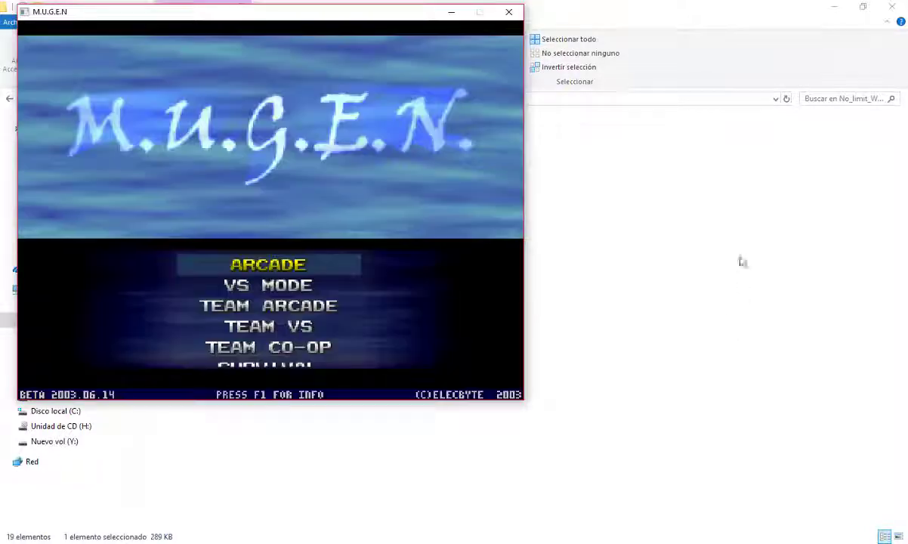
key("Return")
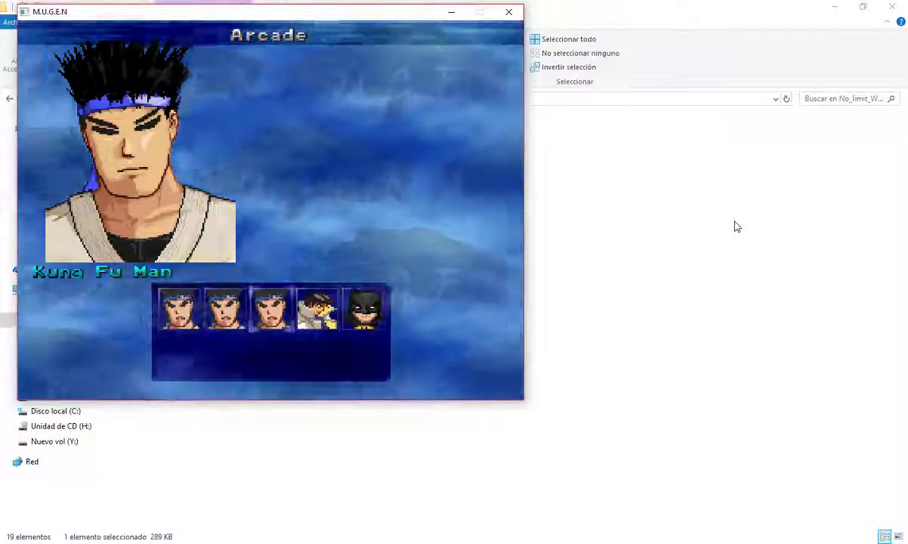
key("Right")
key("Right")
key("Right")
key("Return")
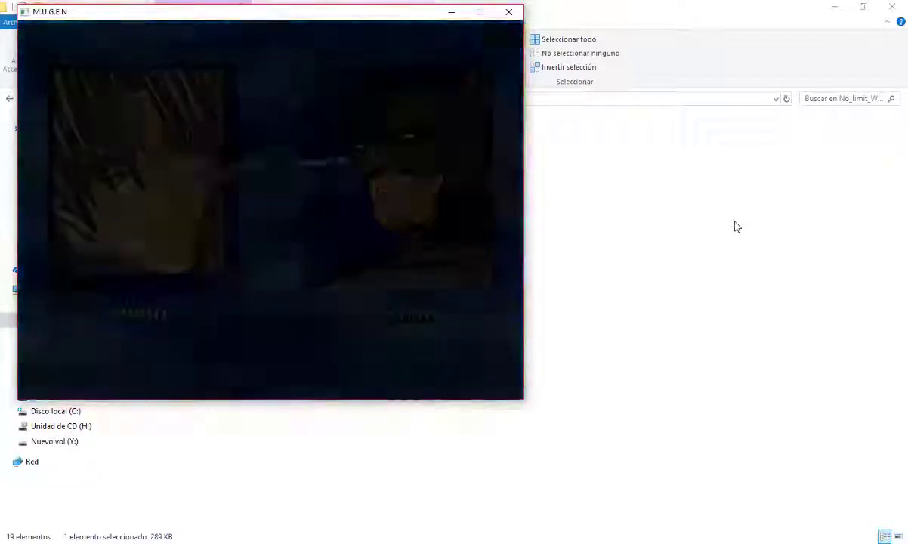